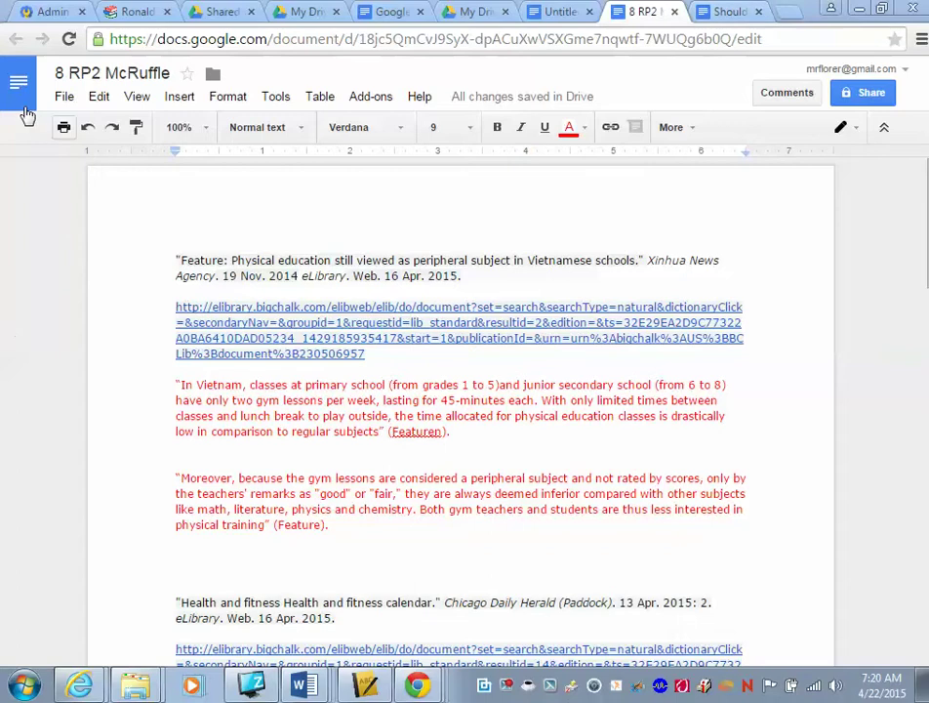
Step: Create a new blank document and name it "8 RP3" followed by the student's surname
click(65, 100)
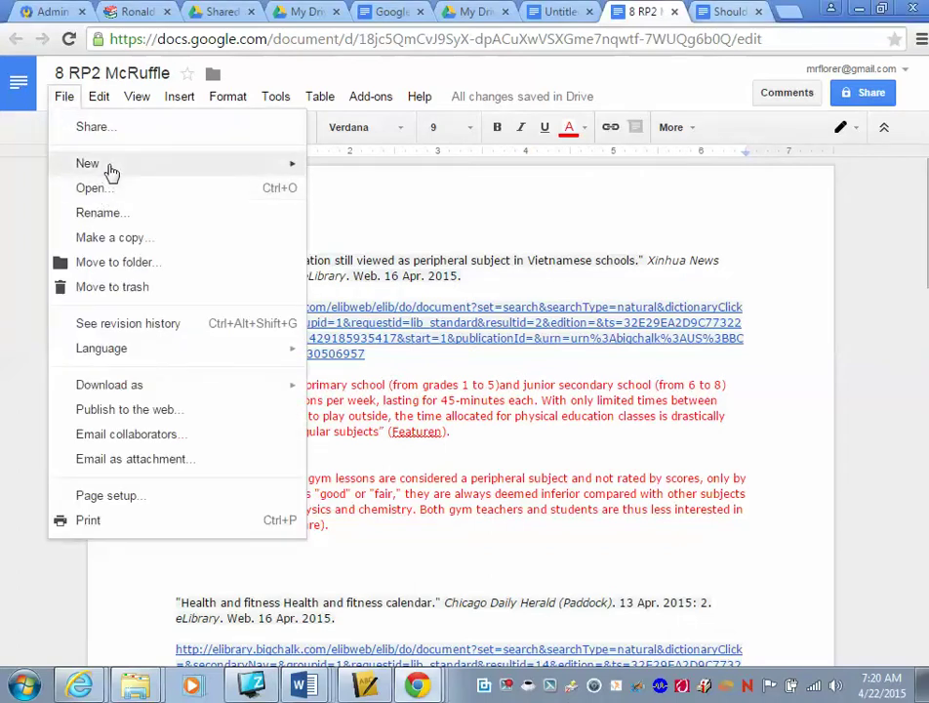
mouse_move(109, 169)
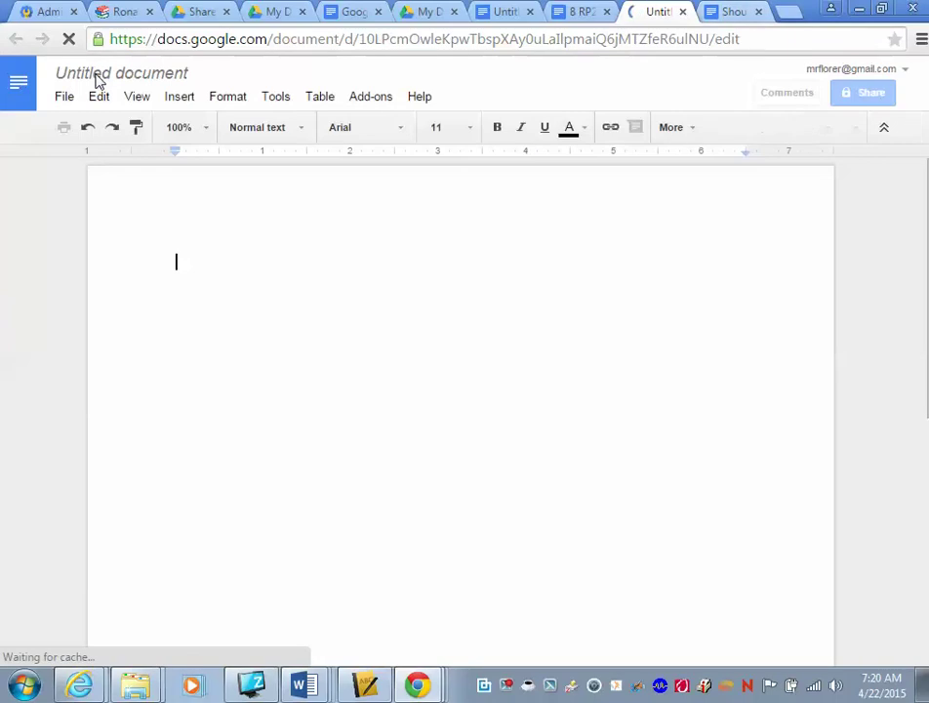
click(157, 74)
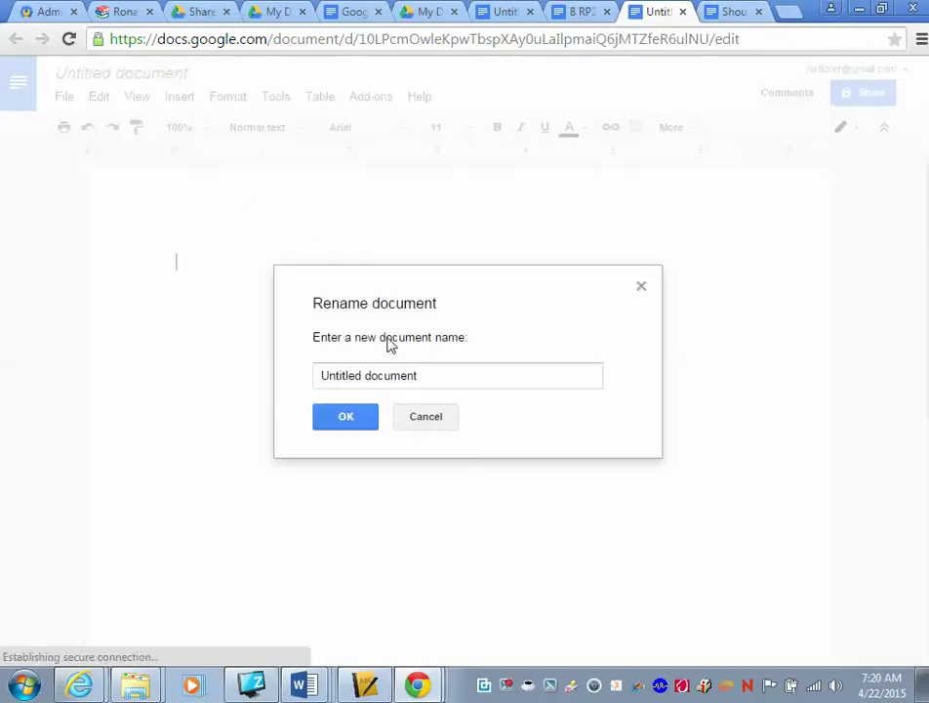
drag(429, 384, 276, 385)
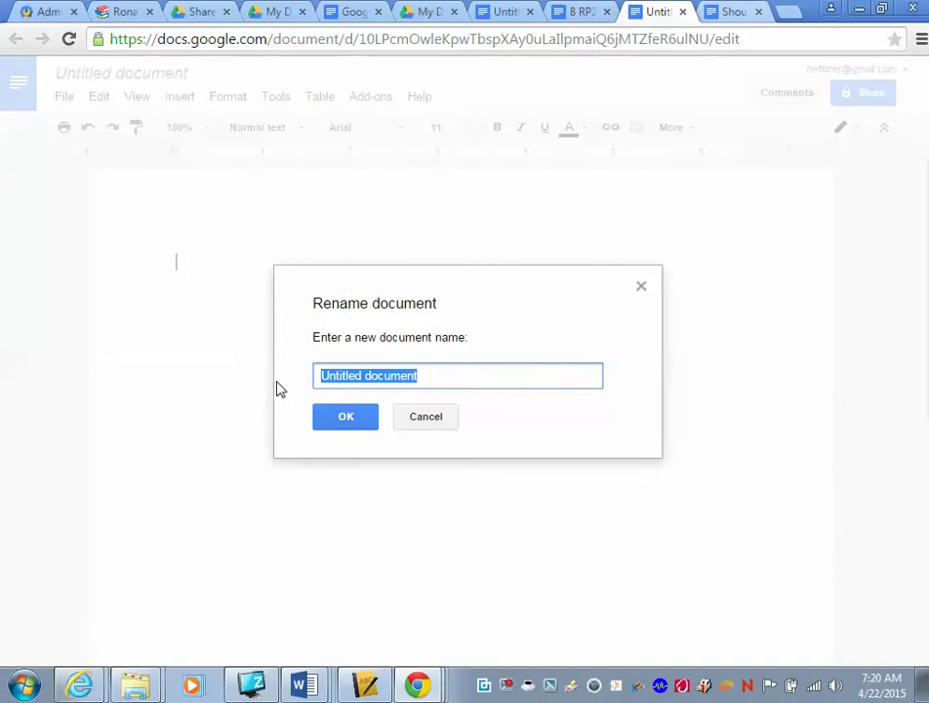
text(8)
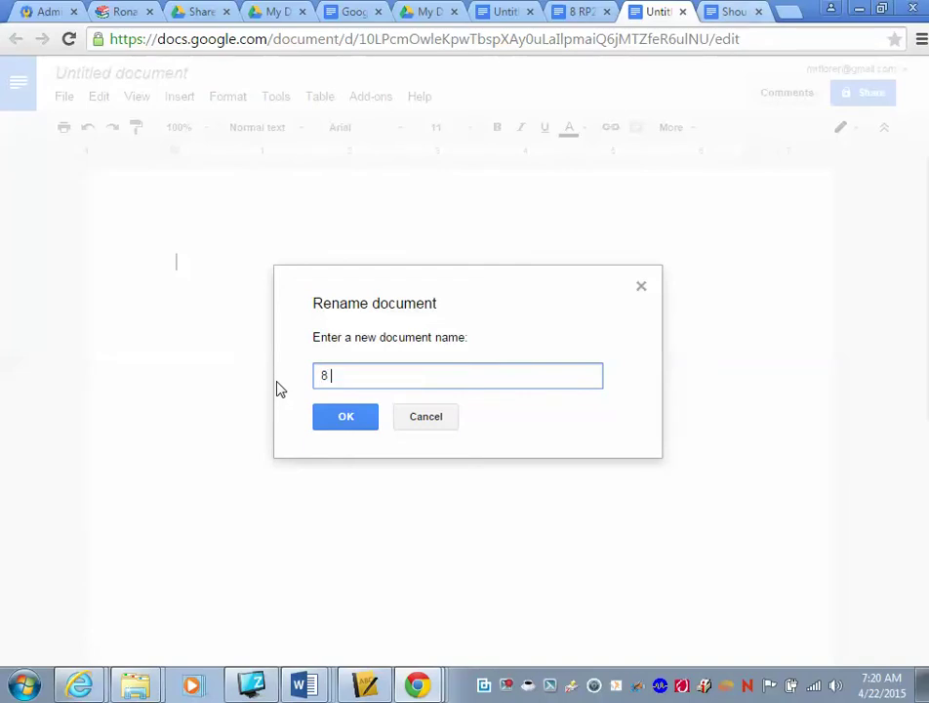
text( RP3 McRuffle)
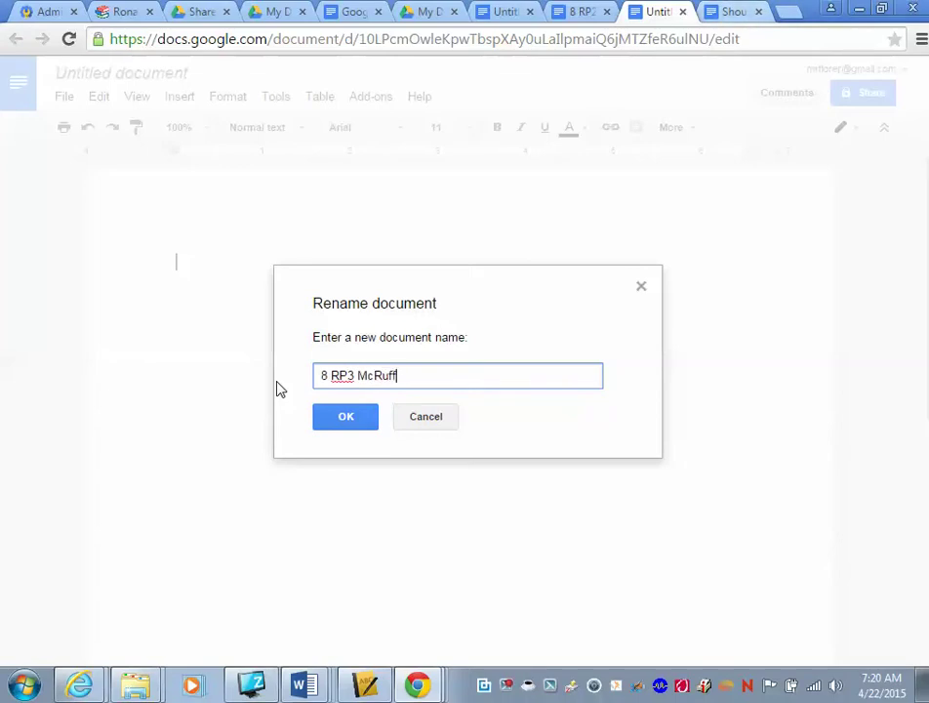
click(346, 419)
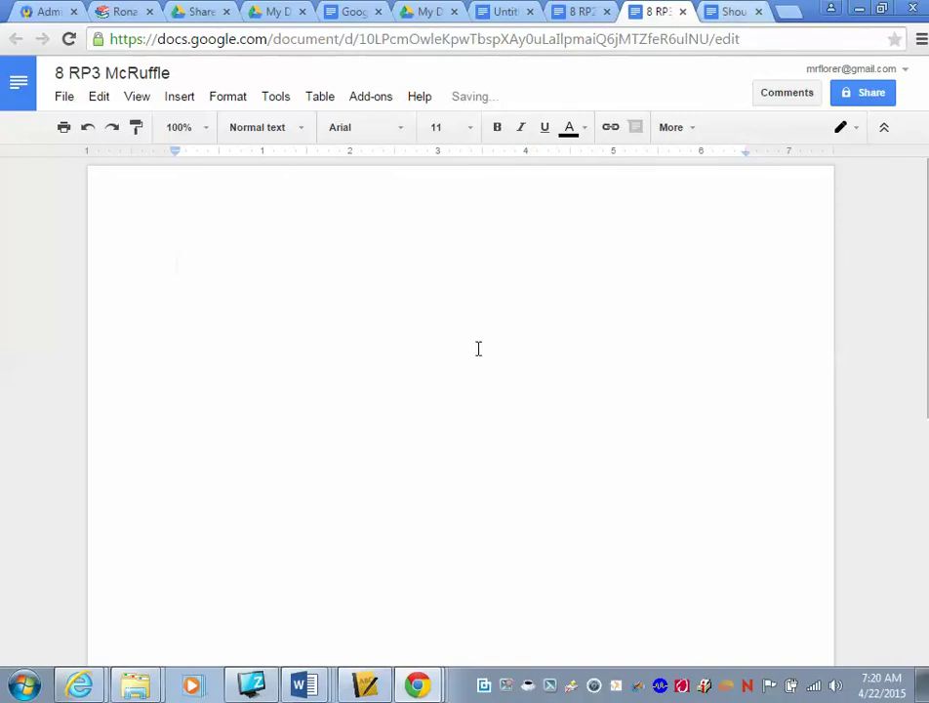
Step: Copy the entire contents of the 8 RP2 document into the blank 8 RP3 document
click(584, 12)
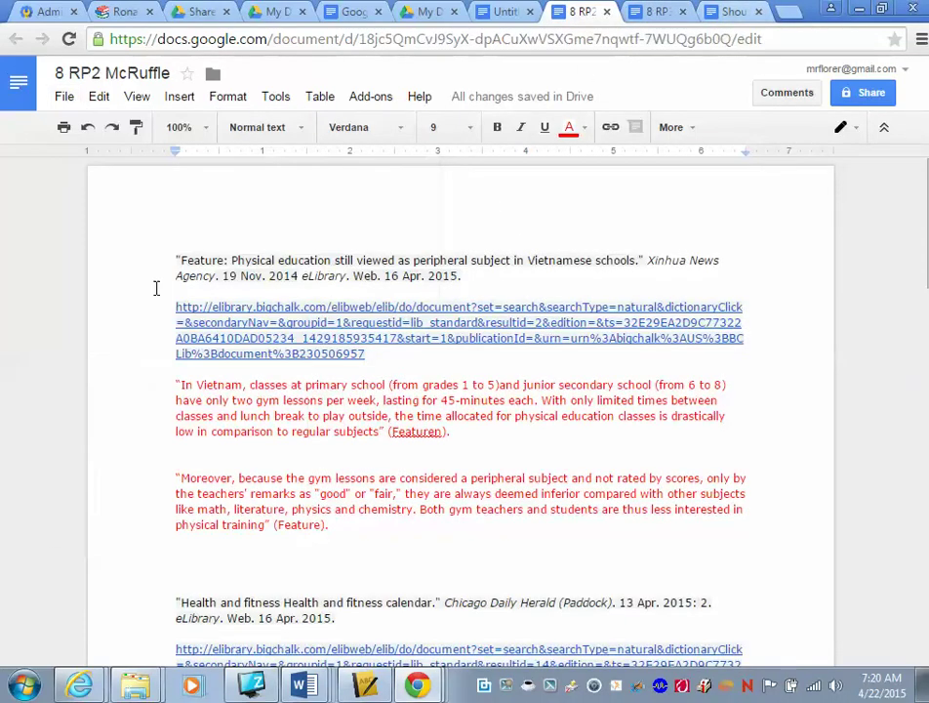
drag(170, 260, 383, 646)
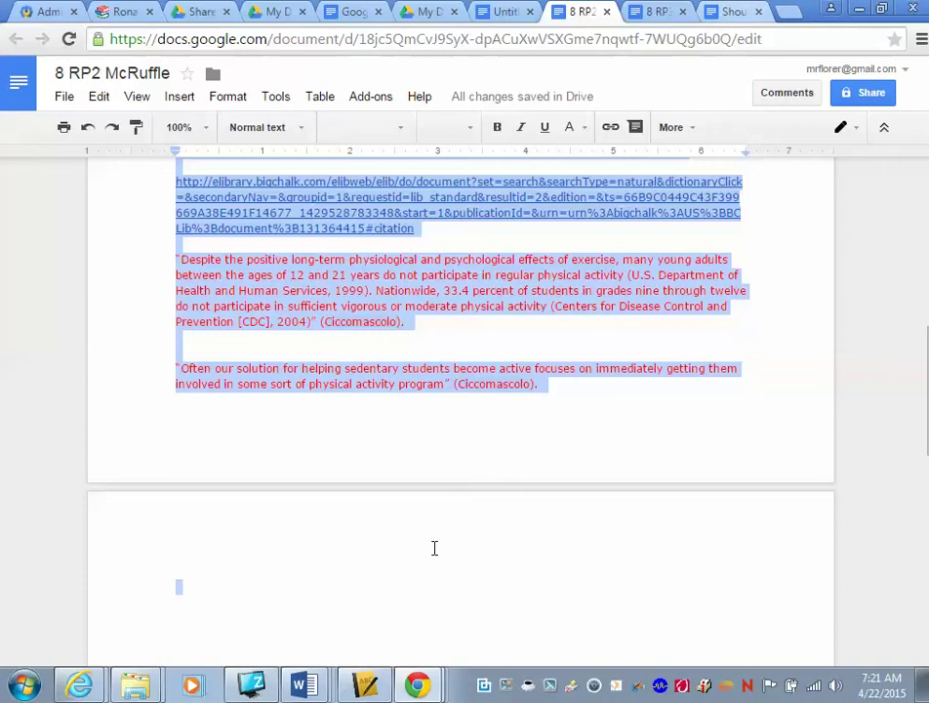
click(663, 15)
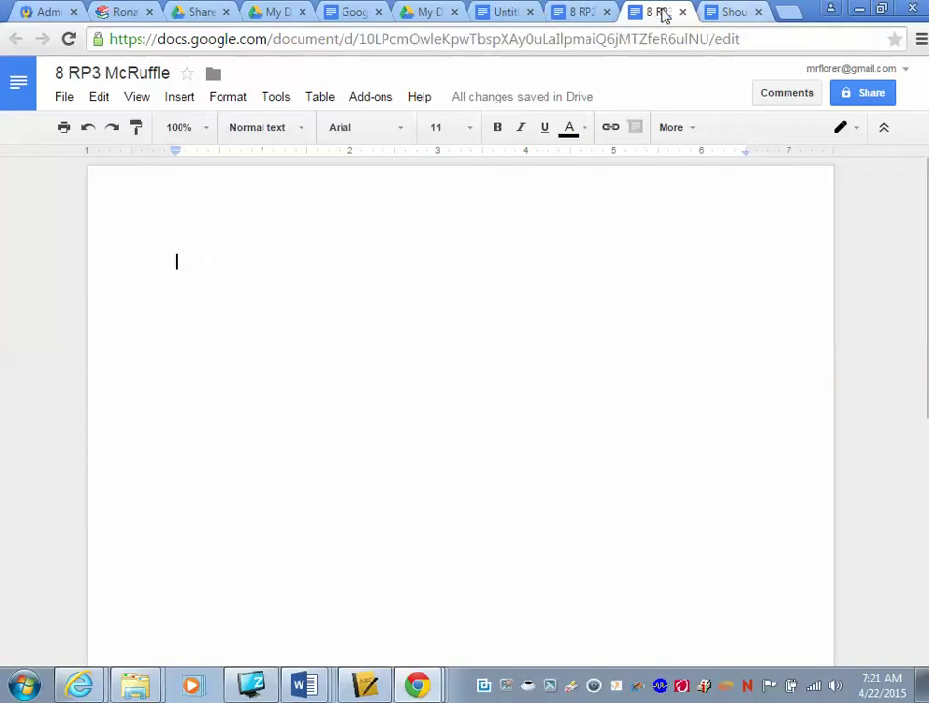
key(ctrl+v)
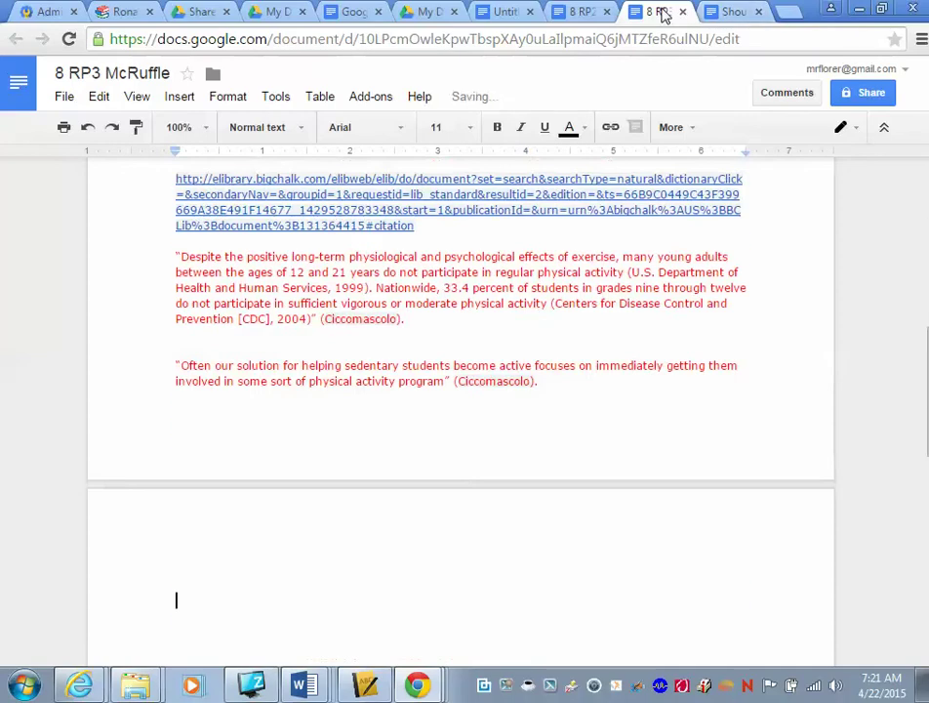
scroll(432, 340, up, 8)
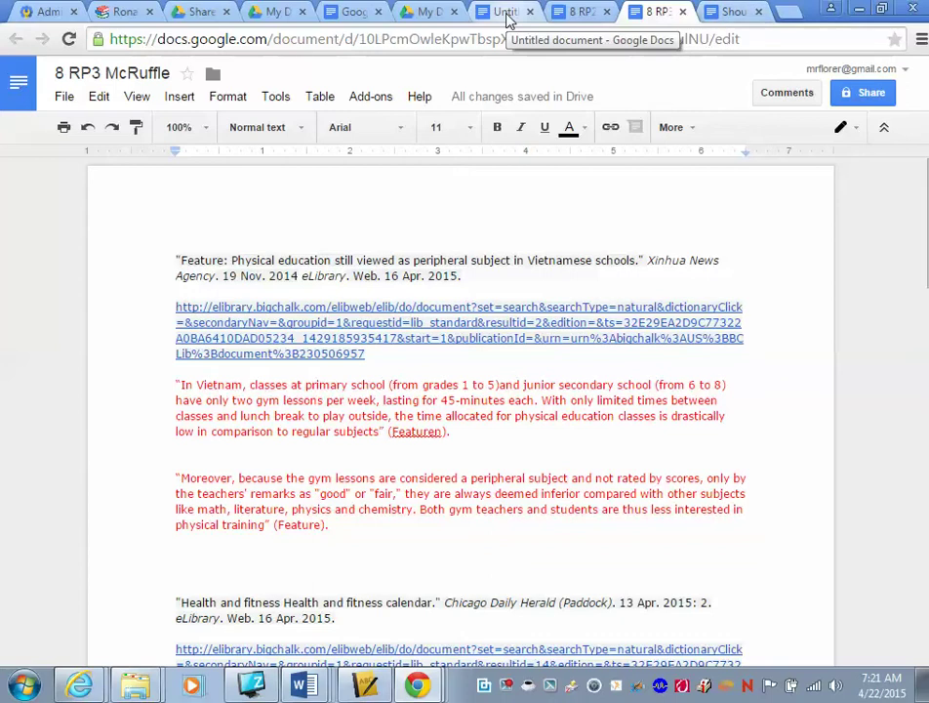
Step: Move the paraphrase starting "In Viet Nam, physical education classes" from the untitled document to below the first quotation in the 8 RP2 document
click(506, 14)
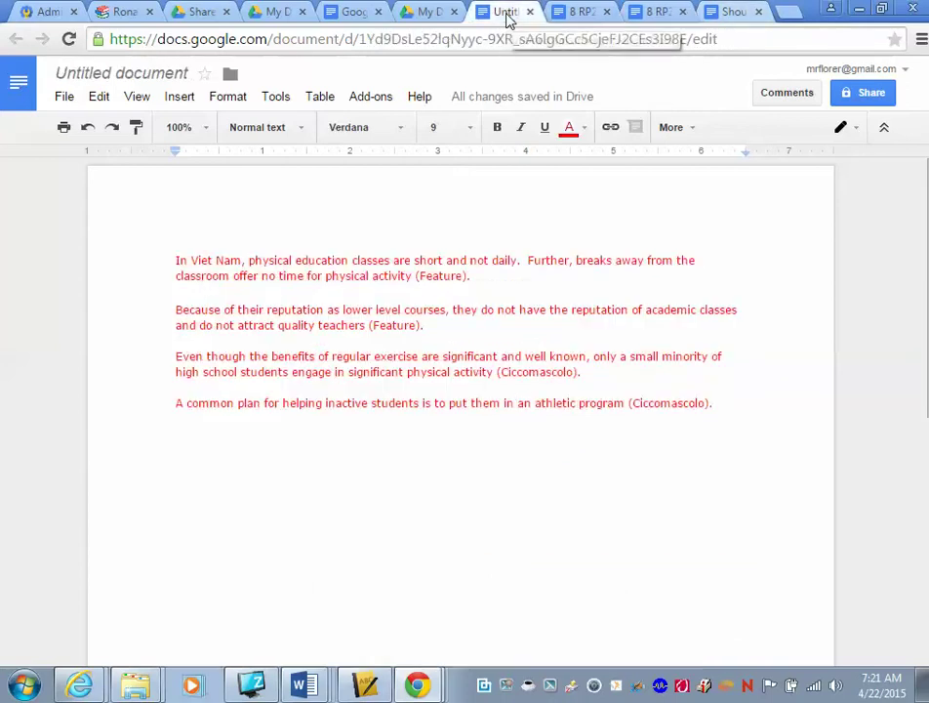
drag(485, 282, 120, 245)
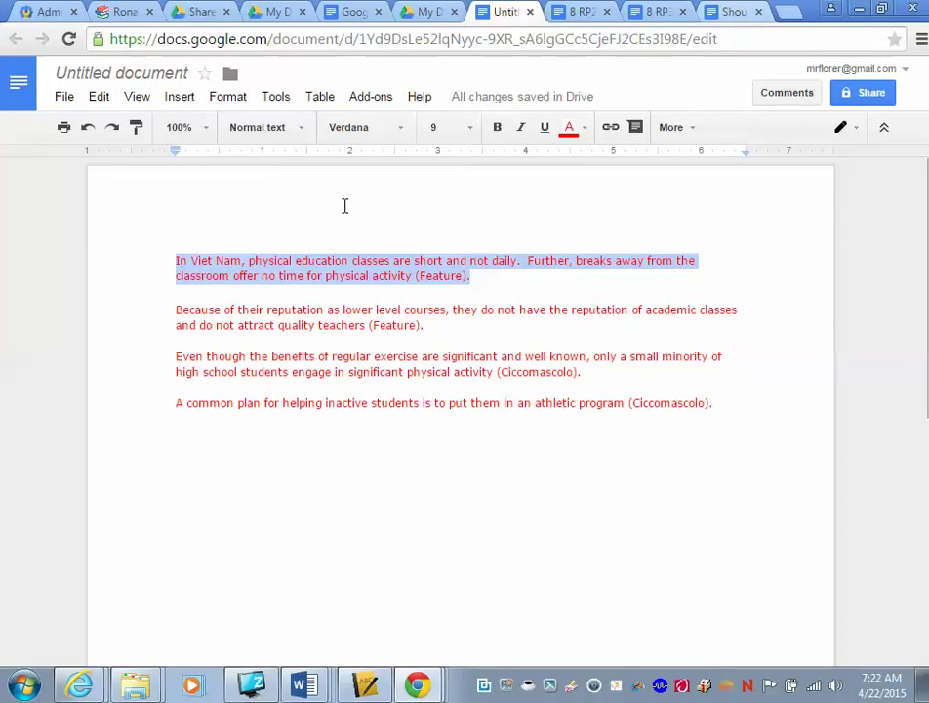
key(ctrl+x)
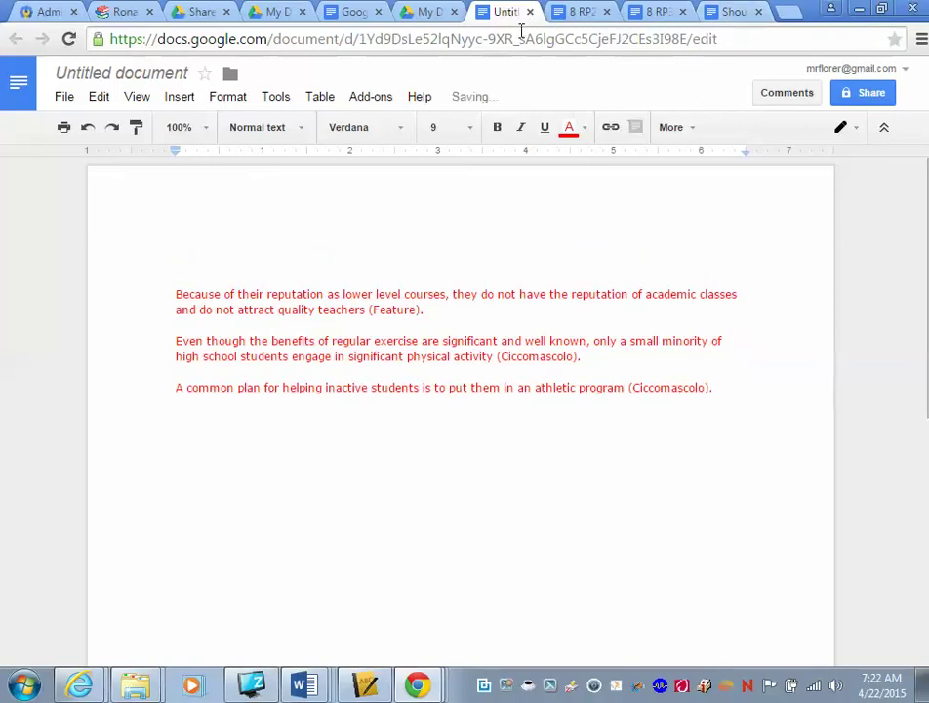
click(589, 12)
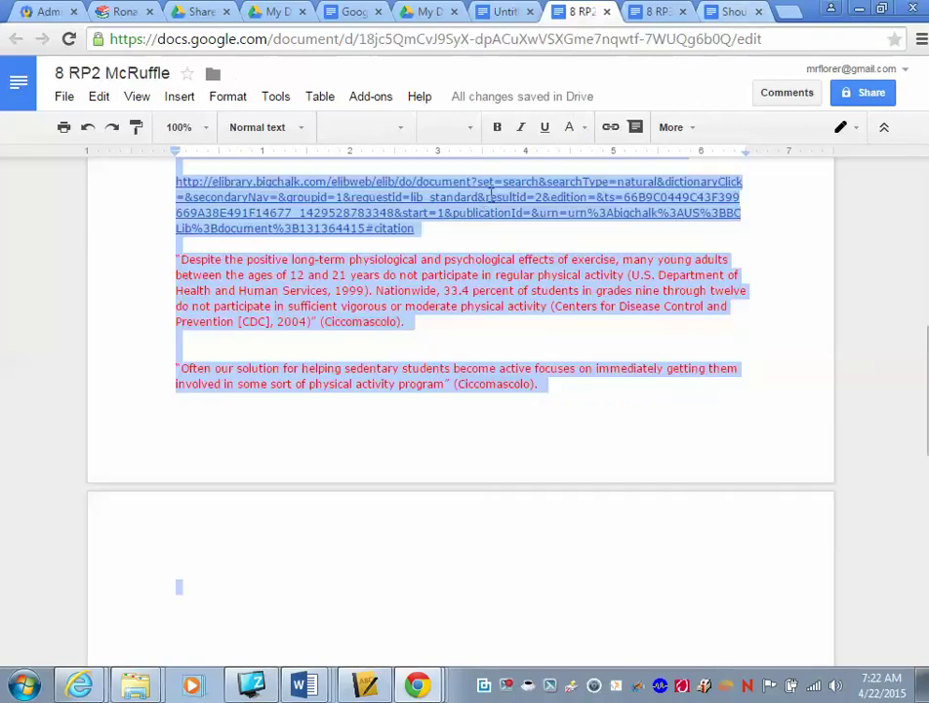
click(470, 250)
scroll(471, 249, up, 7)
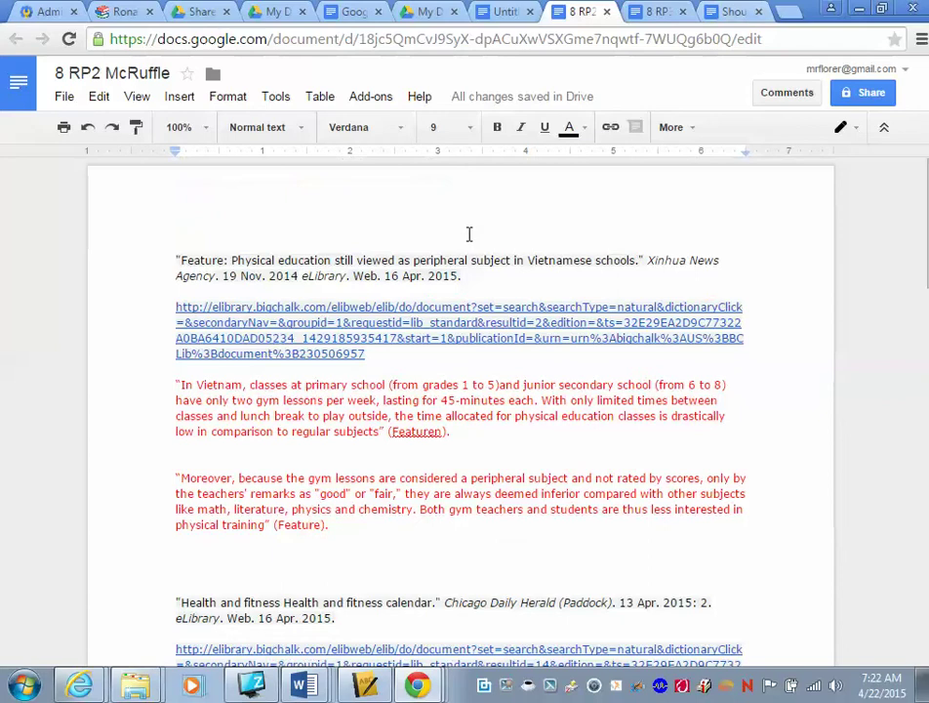
click(469, 436)
key(Return)
key(Return)
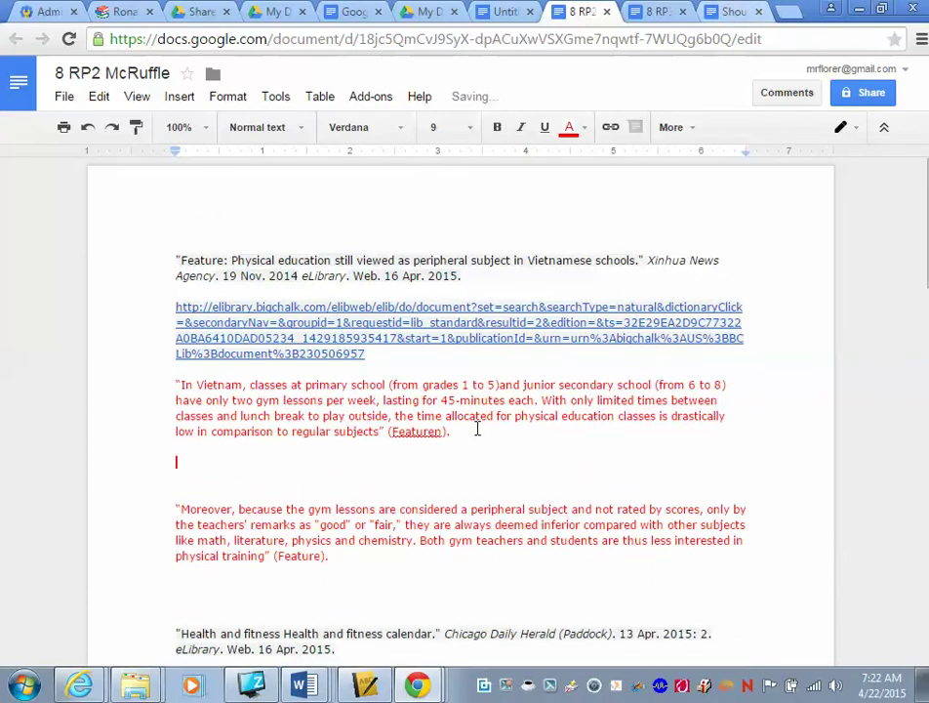
key(ctrl+v)
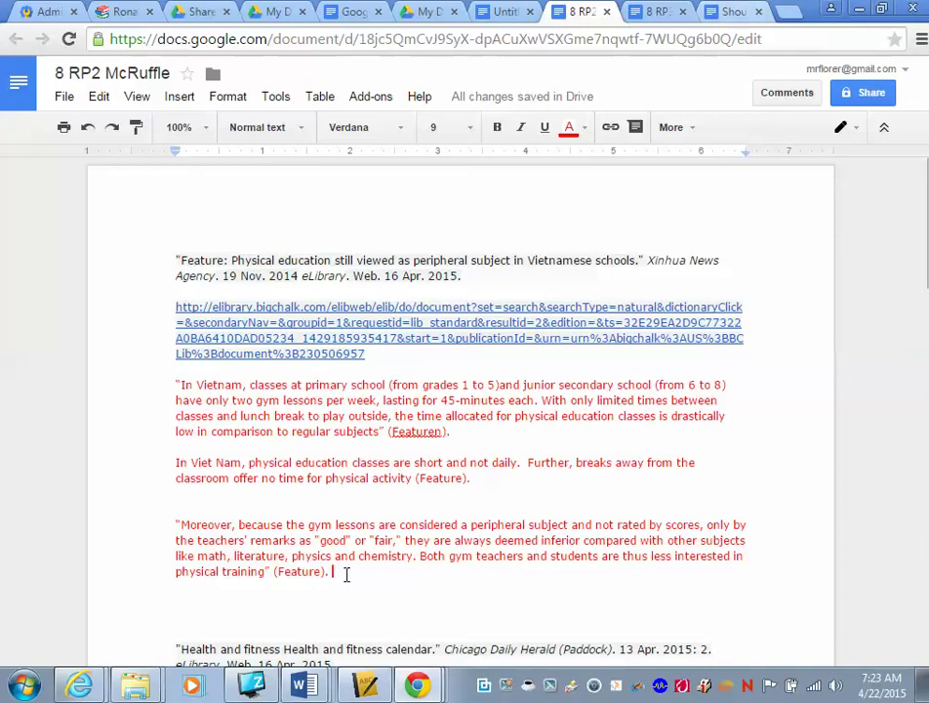
Step: Move the paraphrase starting "Because of their reputation" from the untitled document to below the "Moreover" quotation in the 8 RP2 document
key(Return)
key(Return)
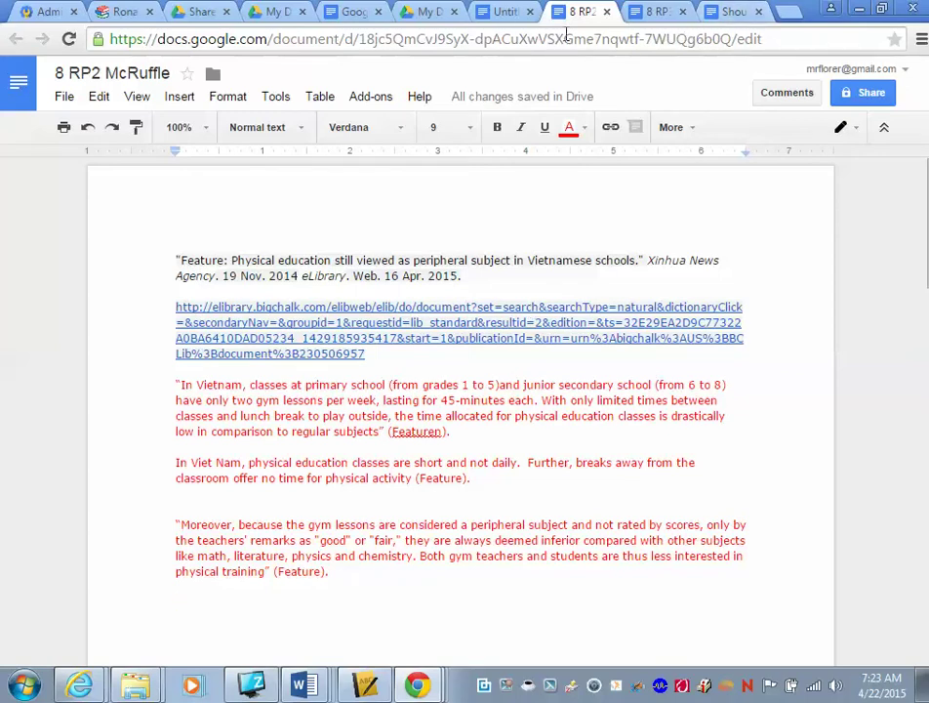
click(506, 17)
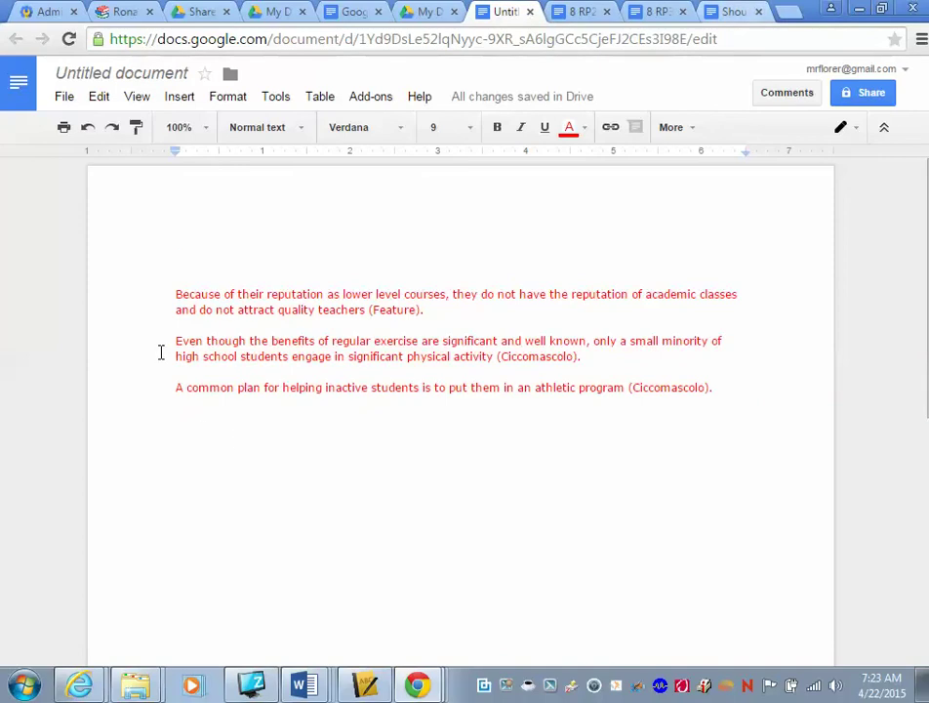
drag(168, 293, 237, 293)
drag(303, 283, 427, 302)
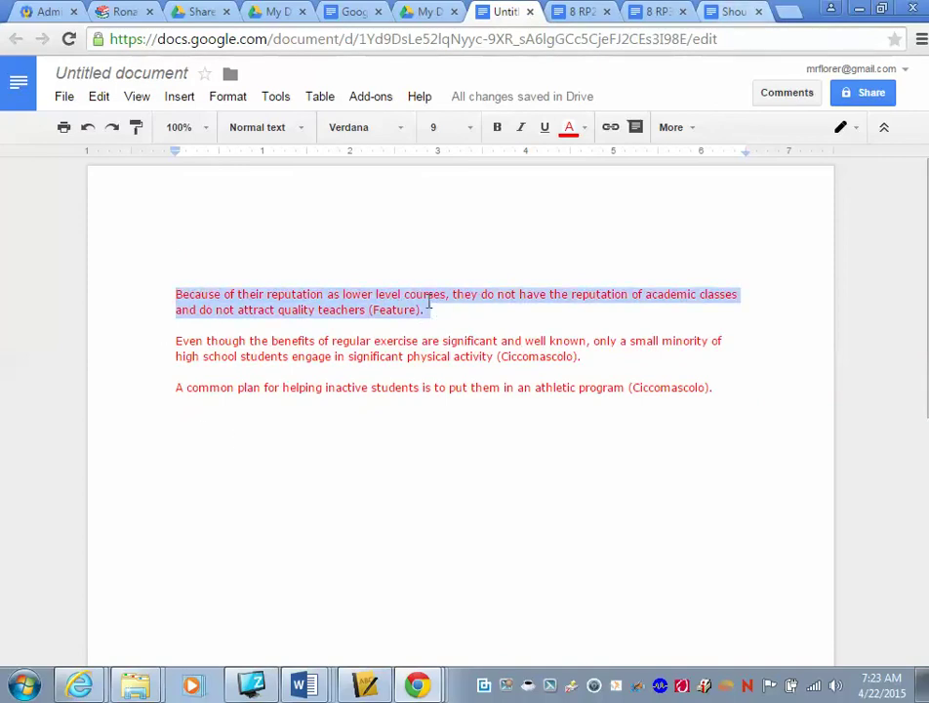
key(ctrl+x)
click(560, 17)
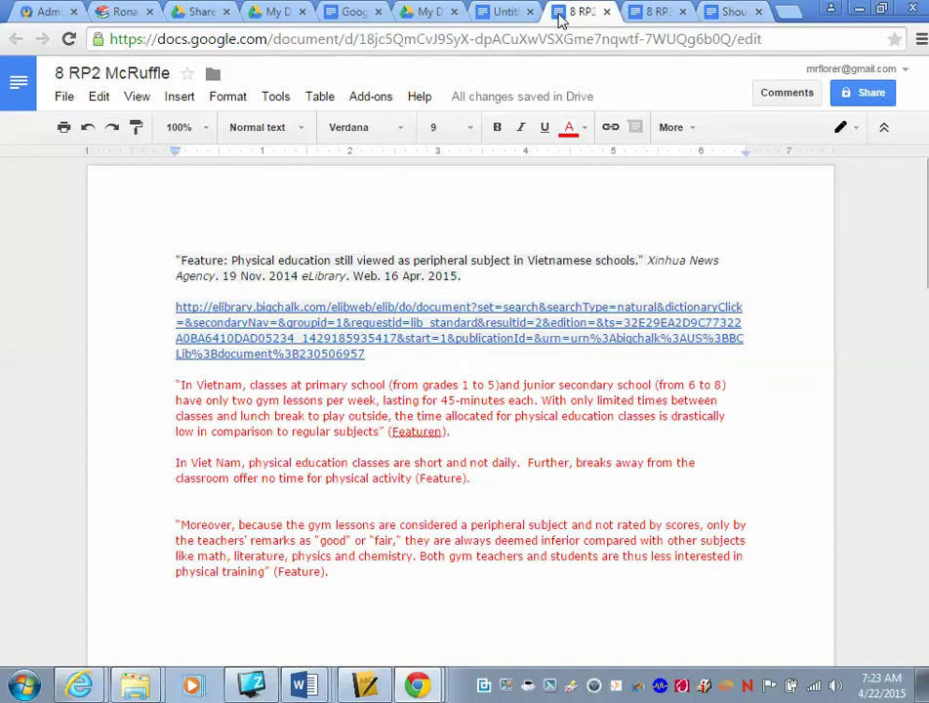
key(ctrl+v)
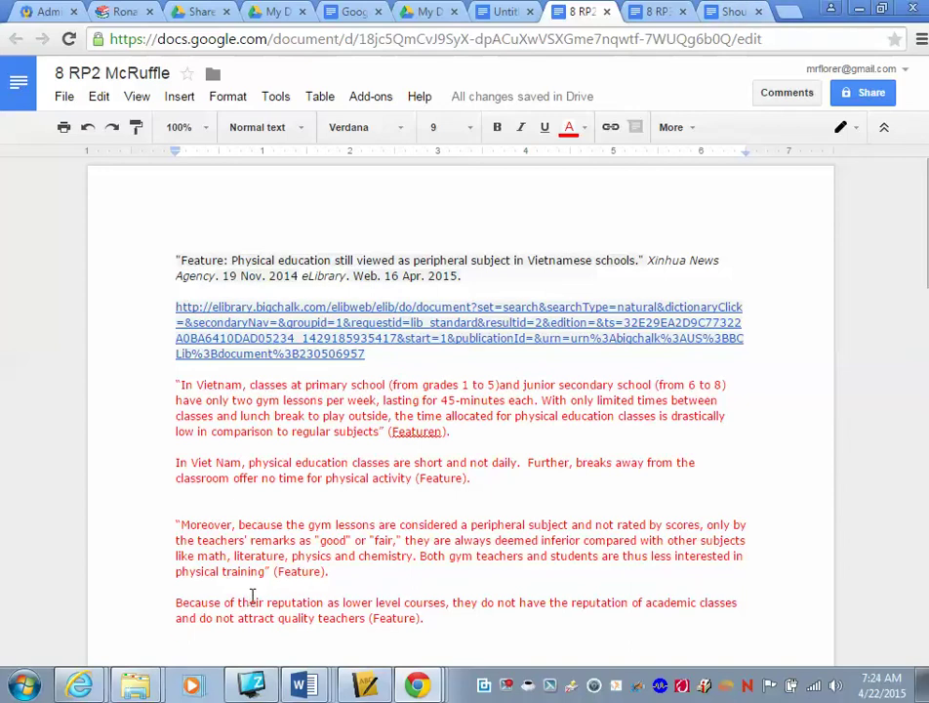
Step: Reword the opening of the second paraphrase to "Because of the reputation of gym classes as lower level courses"
drag(238, 602, 262, 602)
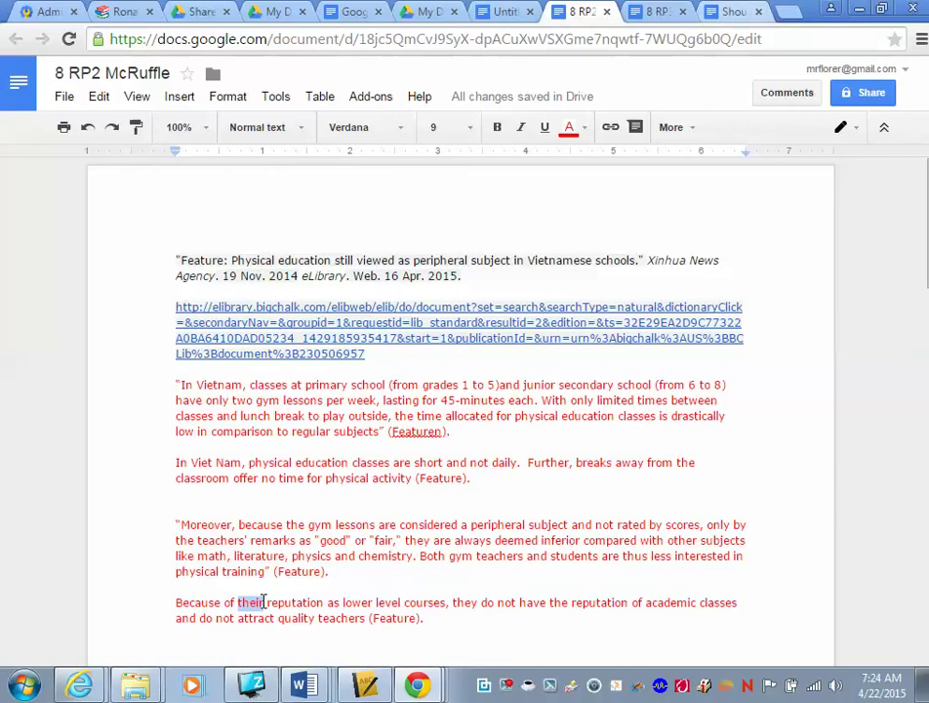
text(the)
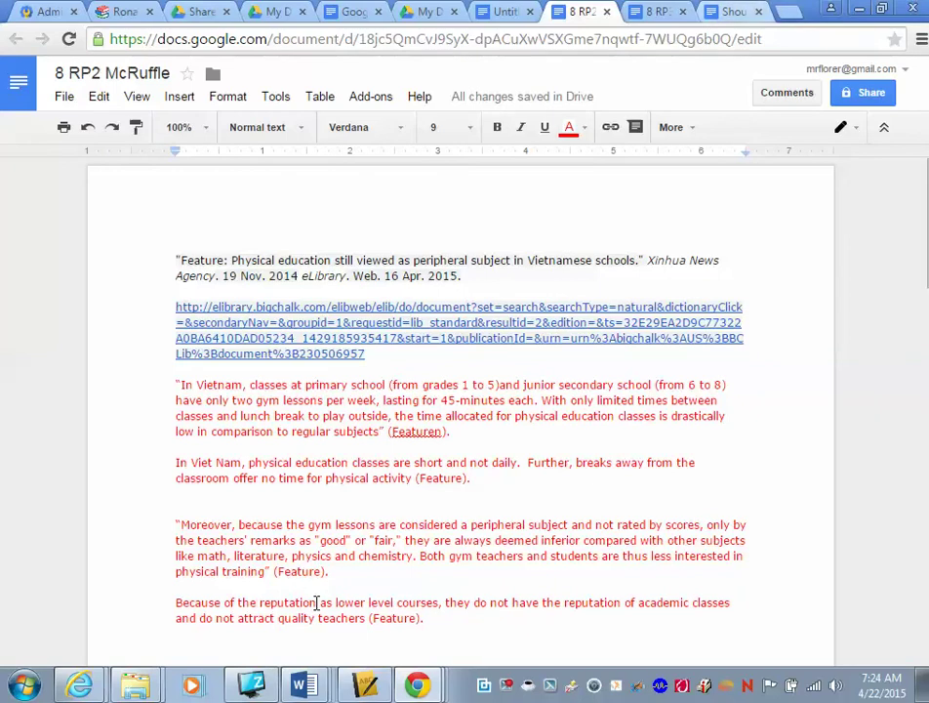
click(316, 602)
text(of )
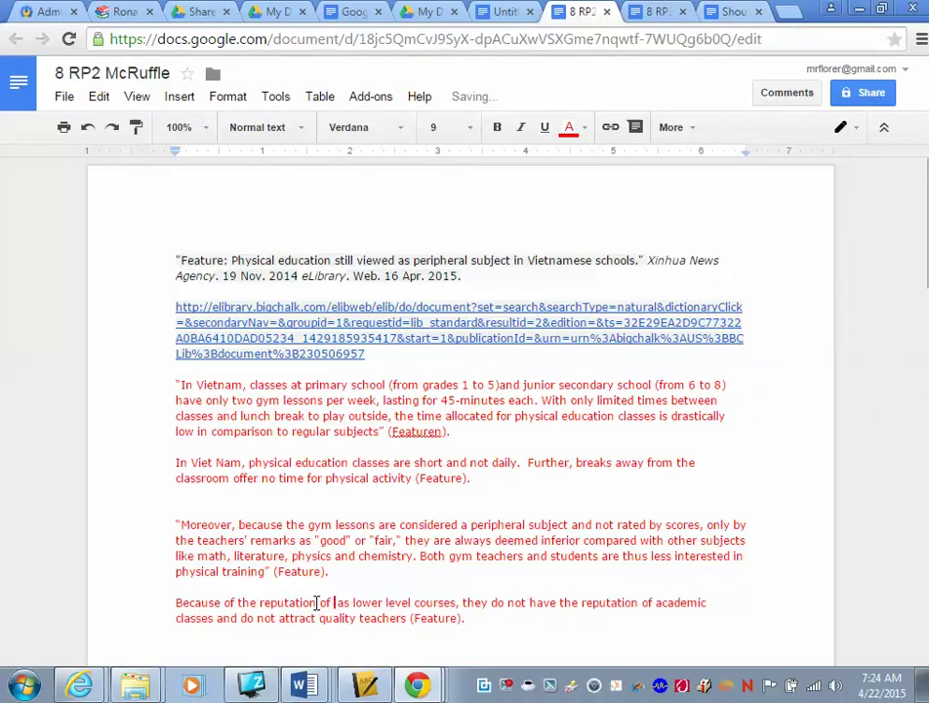
text(gym cla)
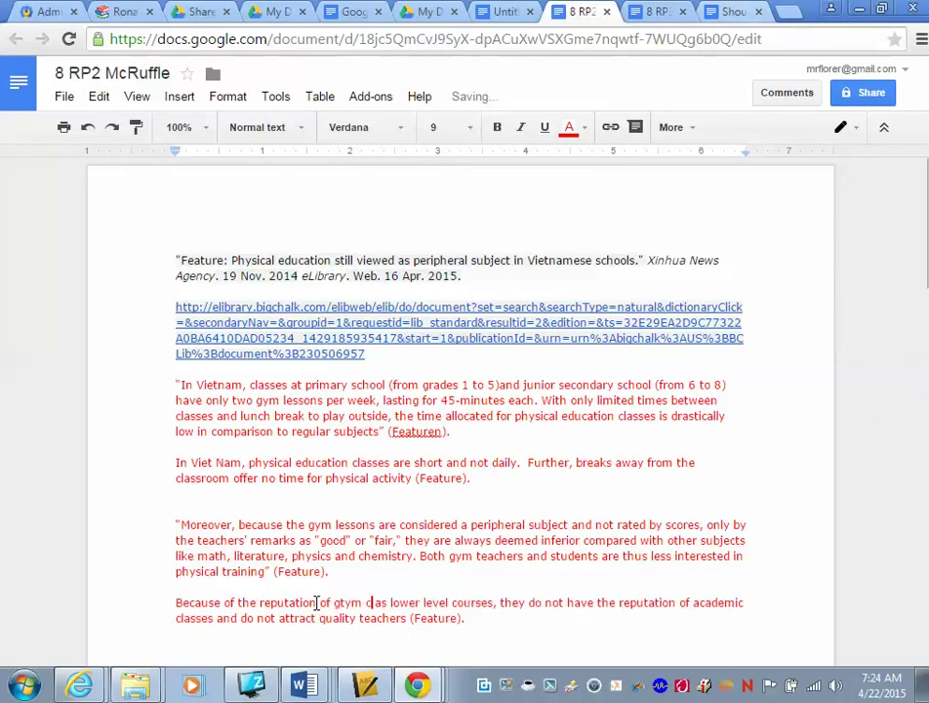
text(sses a)
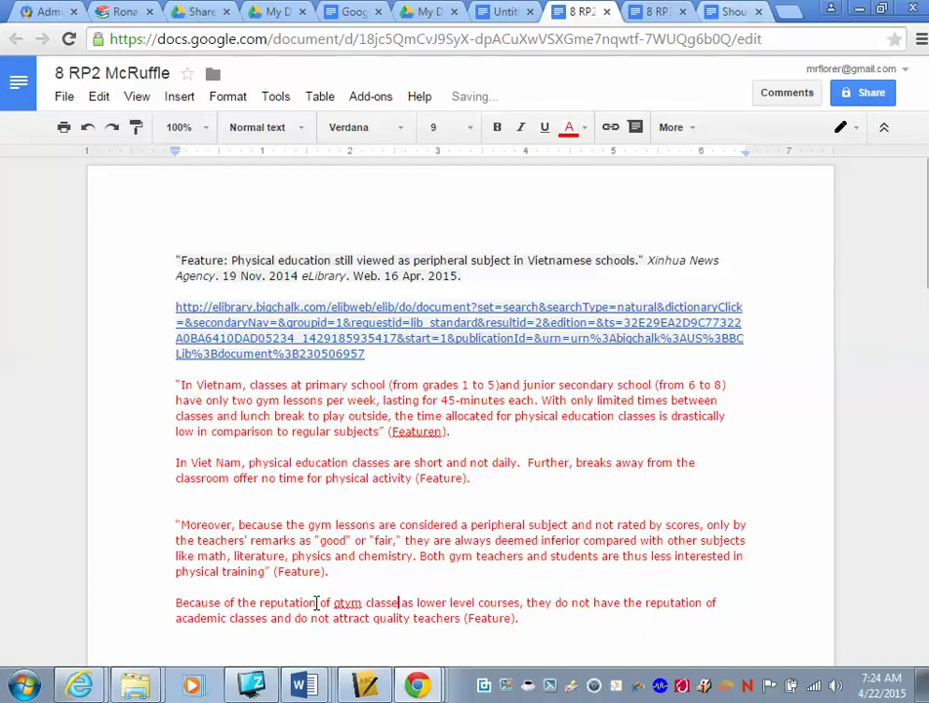
text(s)
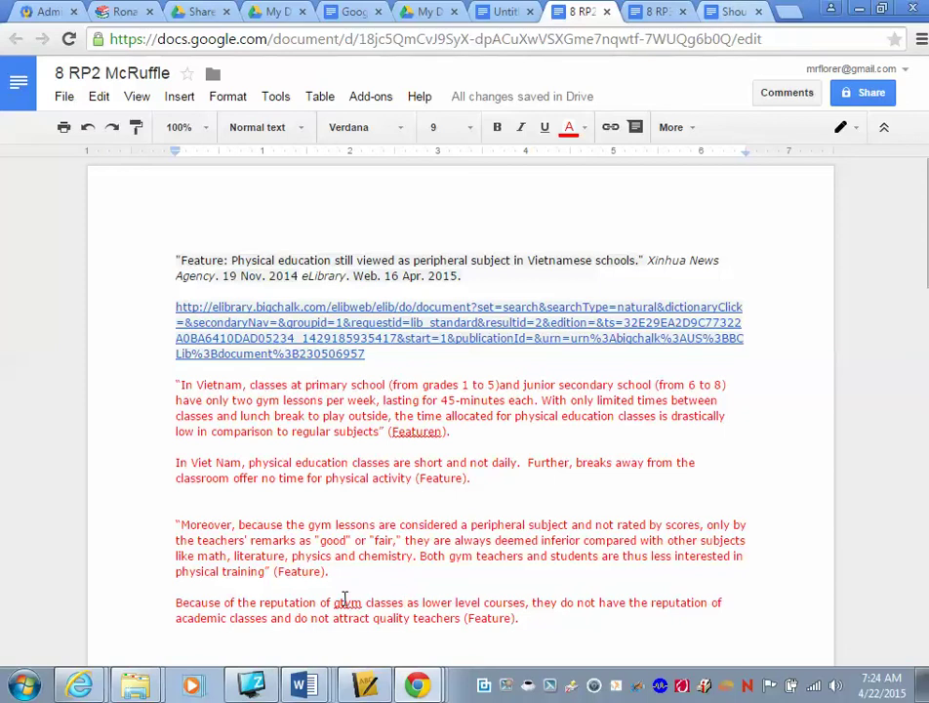
click(343, 599)
key(BackSpace)
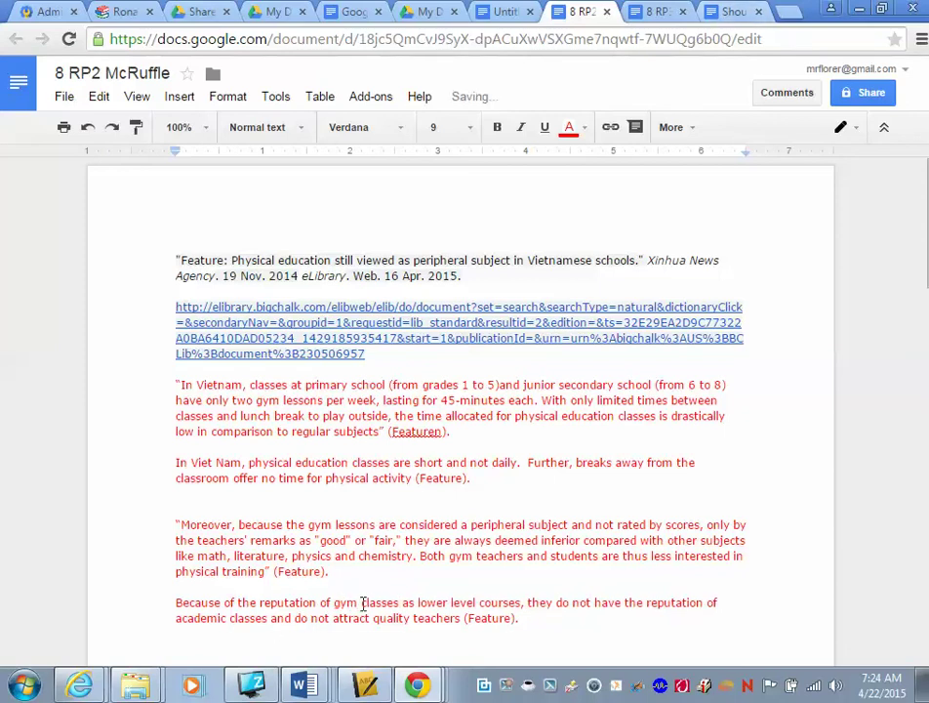
click(736, 435)
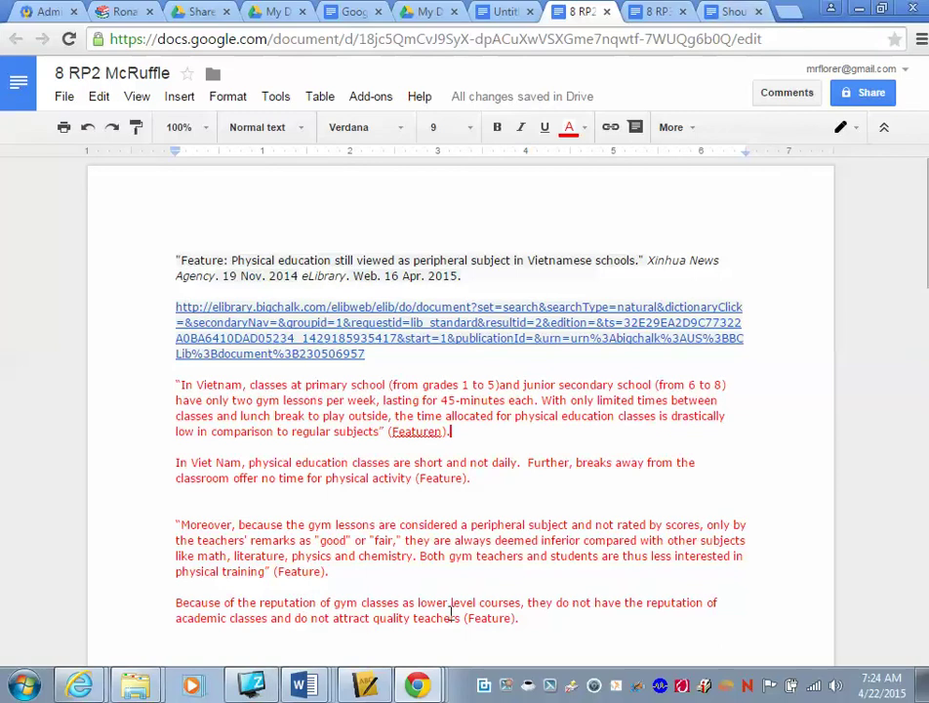
Step: Move the paraphrase starting "Even though the benefits" from the untitled document to below the "Despite the positive" quotation in the 8 RP2 document
scroll(455, 582, down, 5)
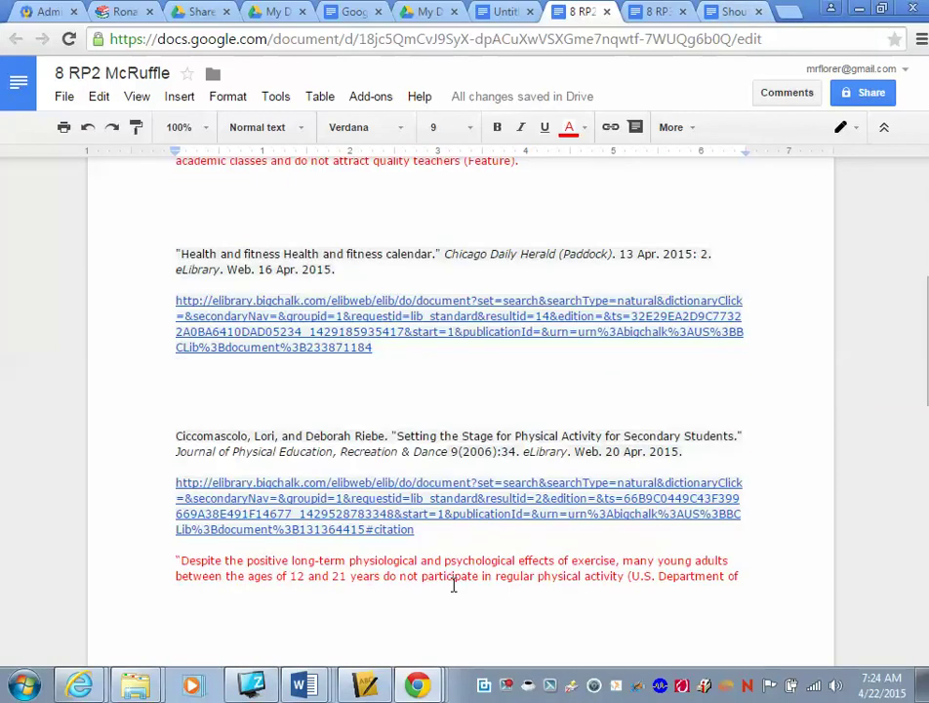
scroll(452, 583, down, 1)
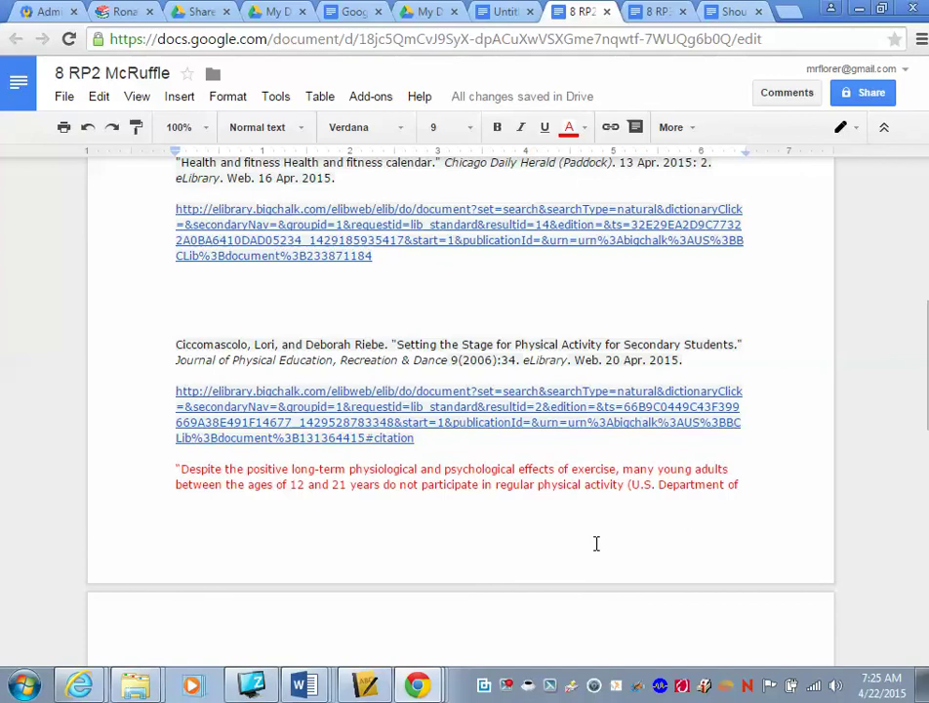
scroll(596, 543, down, 3)
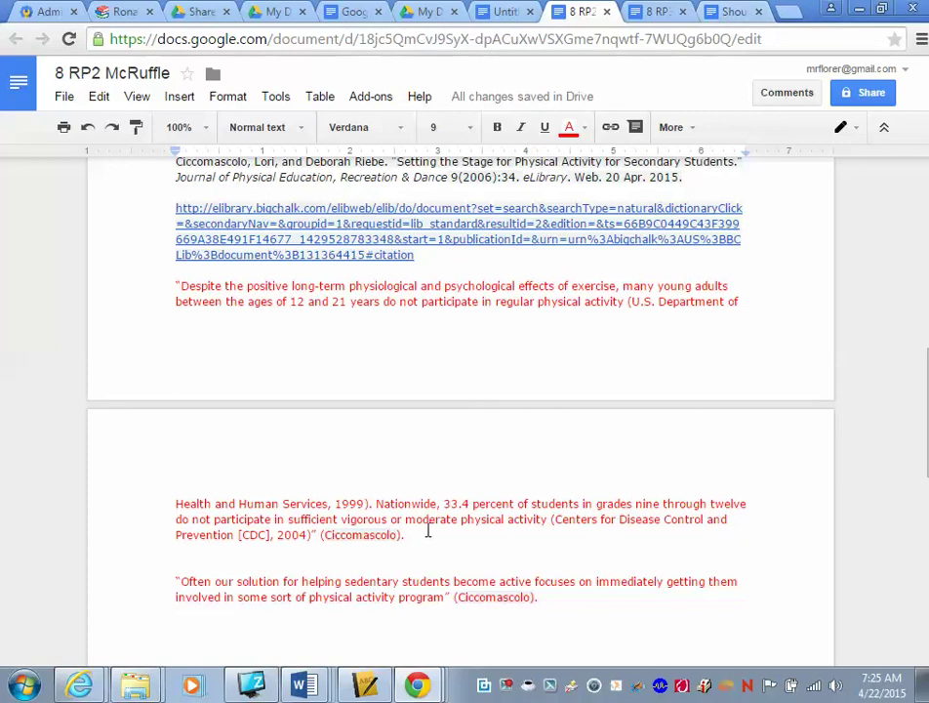
key(Return)
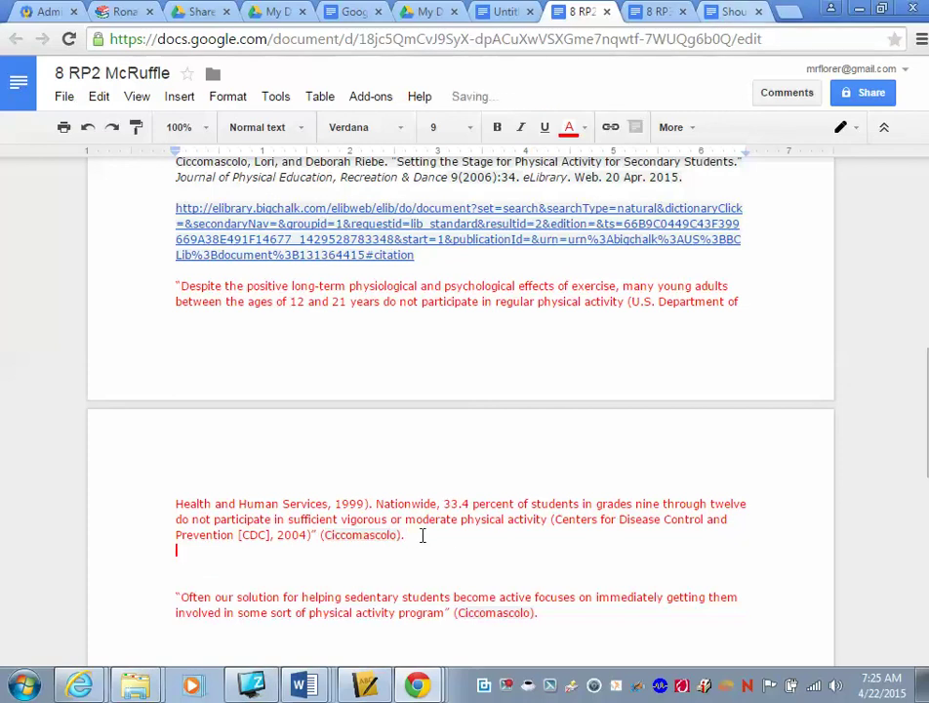
scroll(537, 431, up, 4)
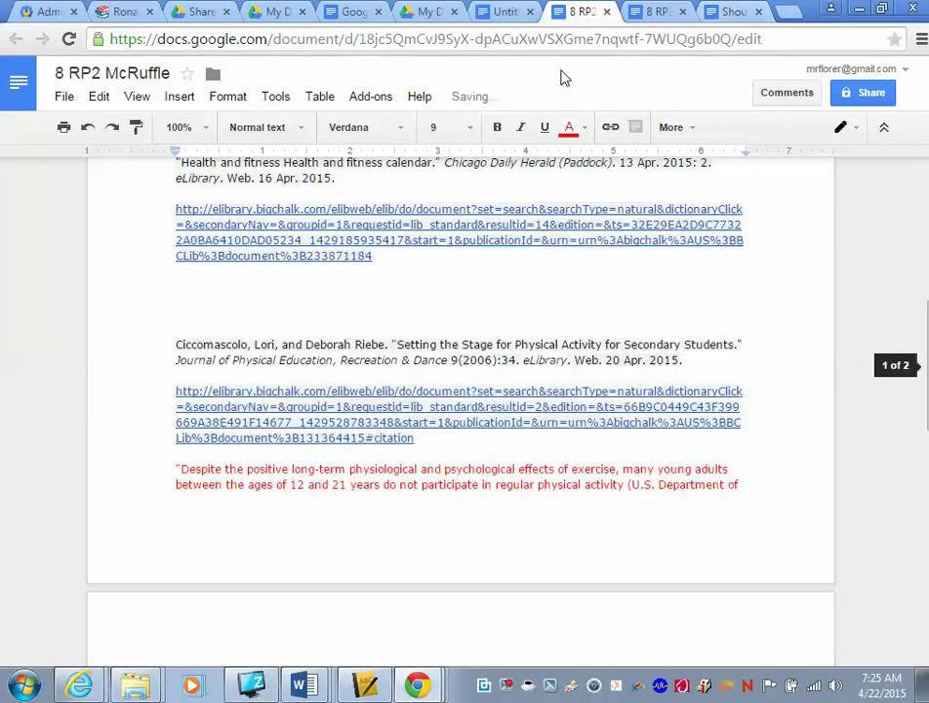
click(506, 15)
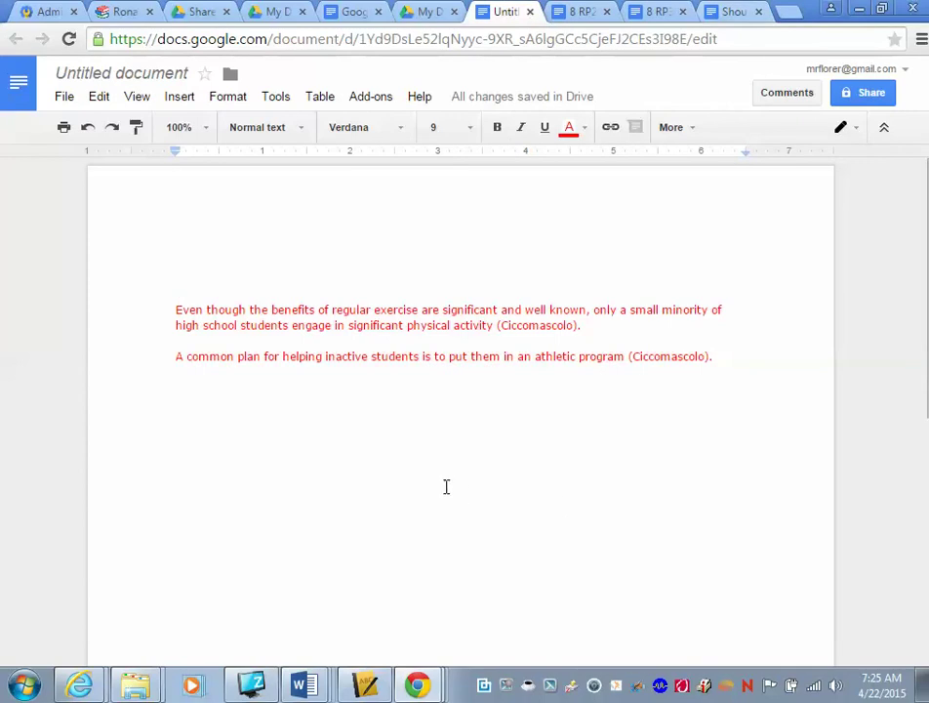
shift+click(583, 308)
drag(585, 327, 96, 294)
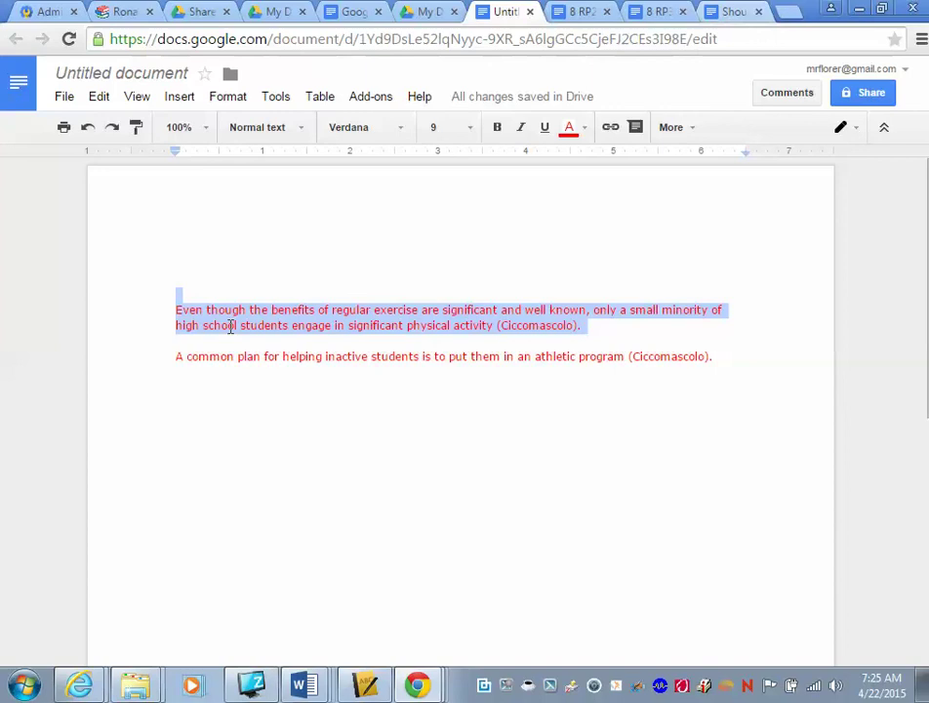
key(ctrl+x)
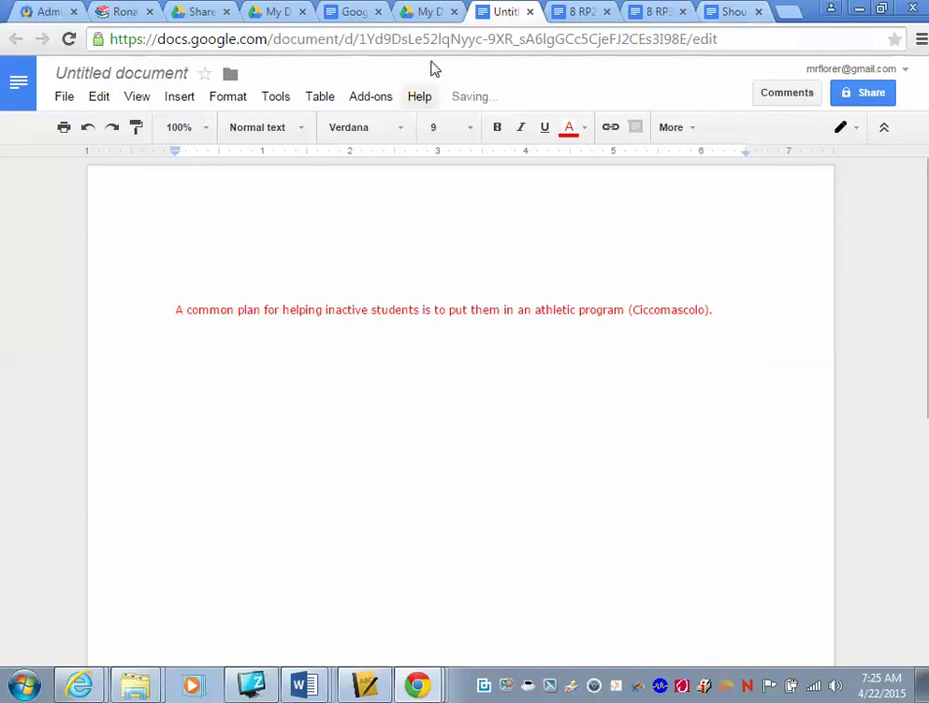
click(577, 11)
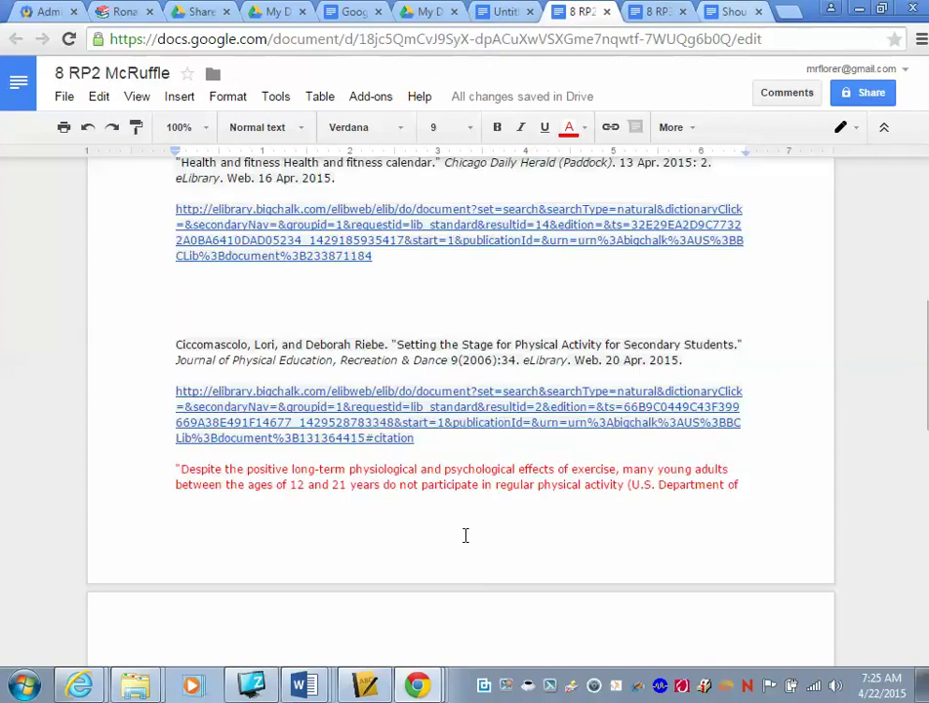
scroll(464, 534, down, 5)
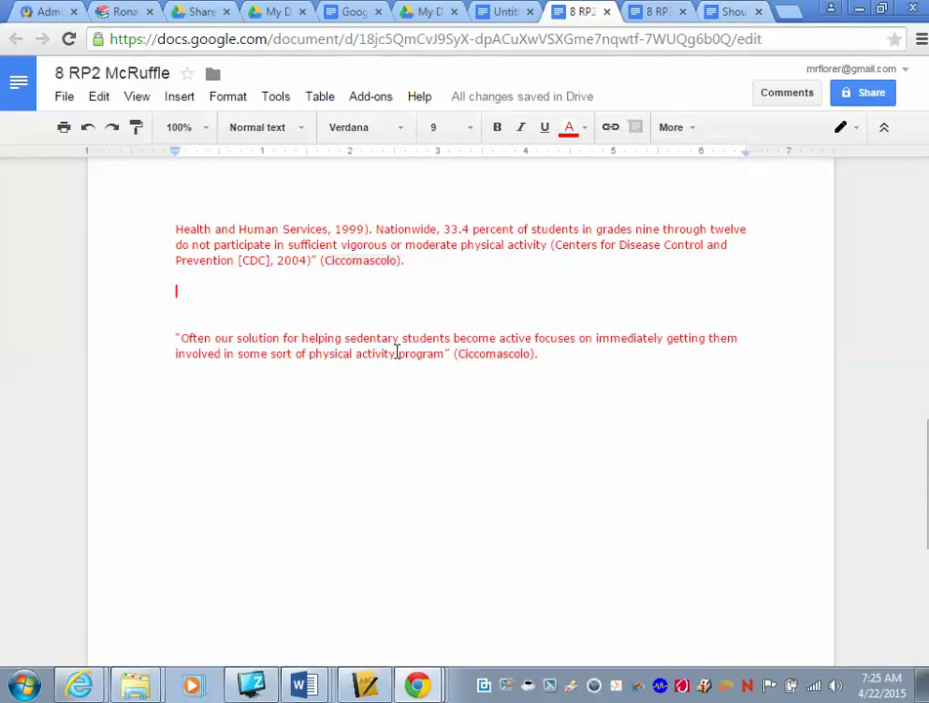
key(ctrl+v)
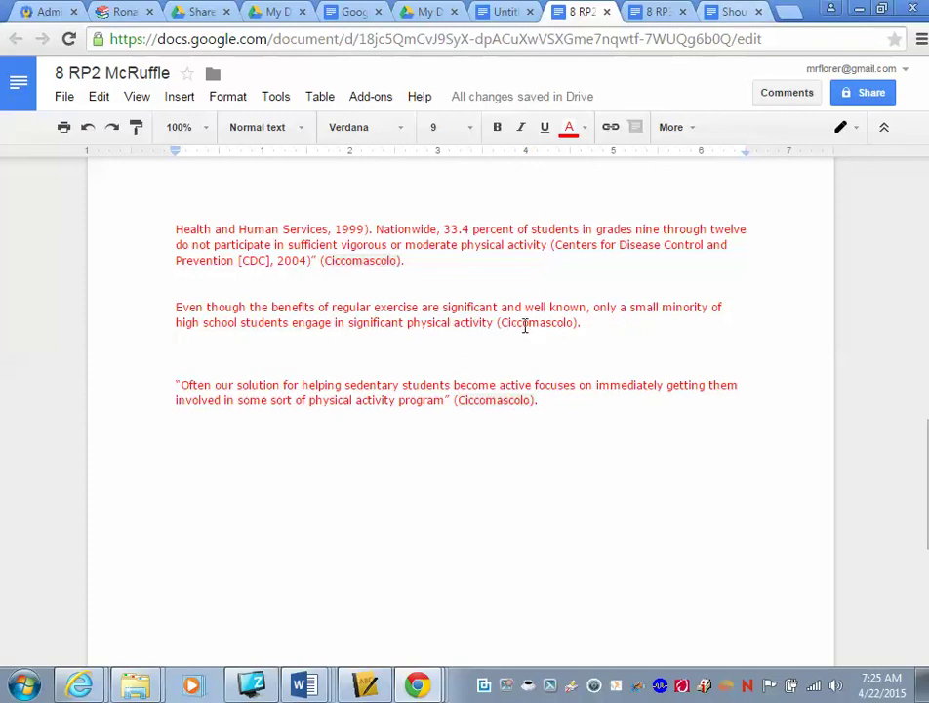
Step: Move the paraphrase starting "A common plan" from the untitled document to below the "Often our solution" quotation in the 8 RP2 document
click(549, 400)
key(Return)
key(Return)
click(500, 12)
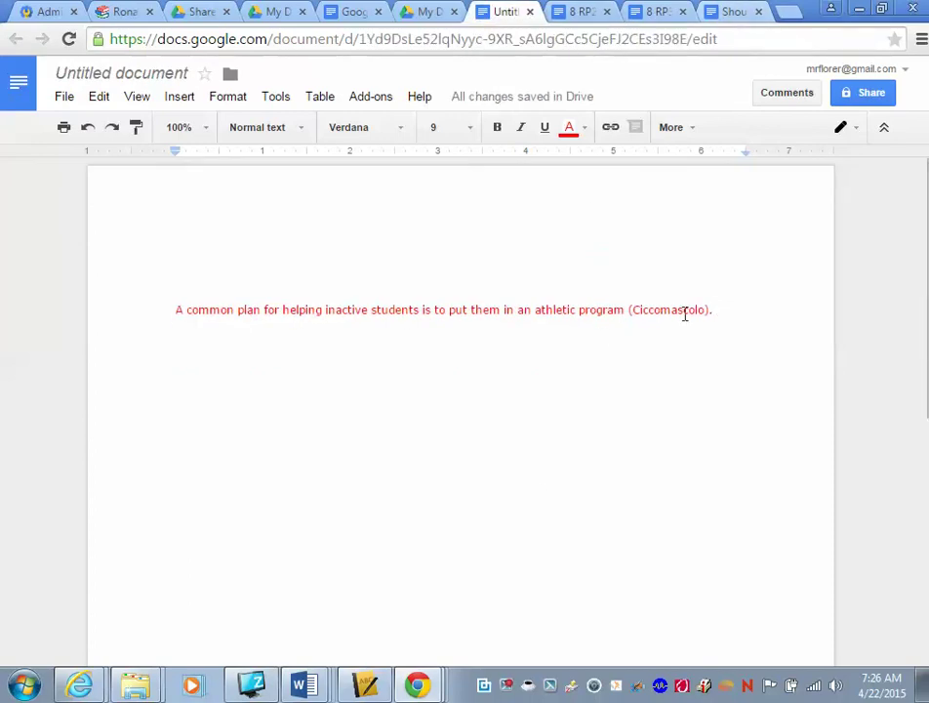
drag(717, 312, 178, 302)
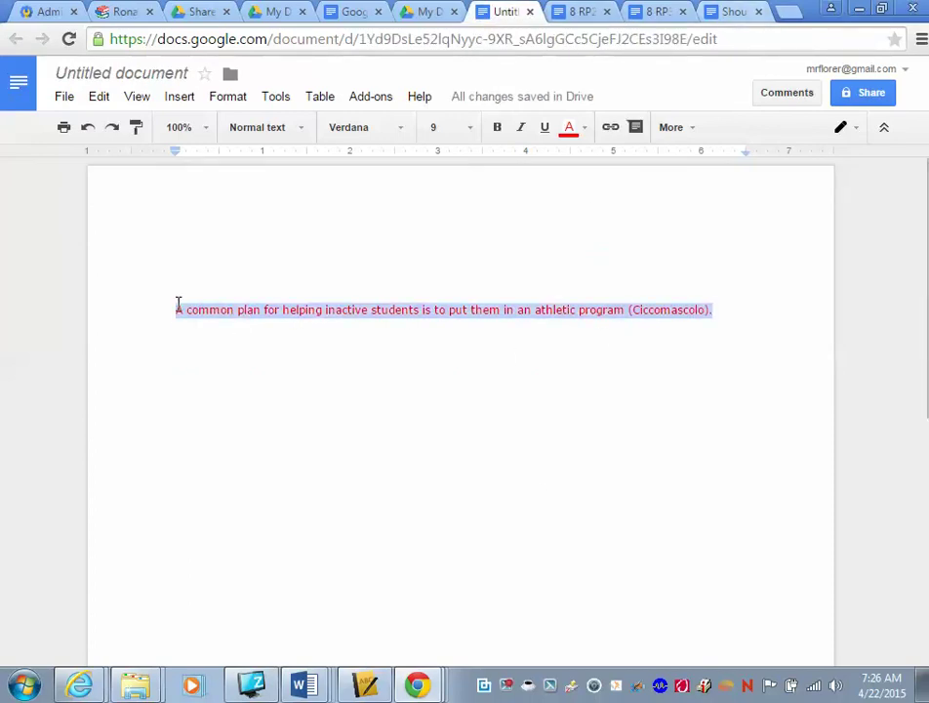
key(ctrl+x)
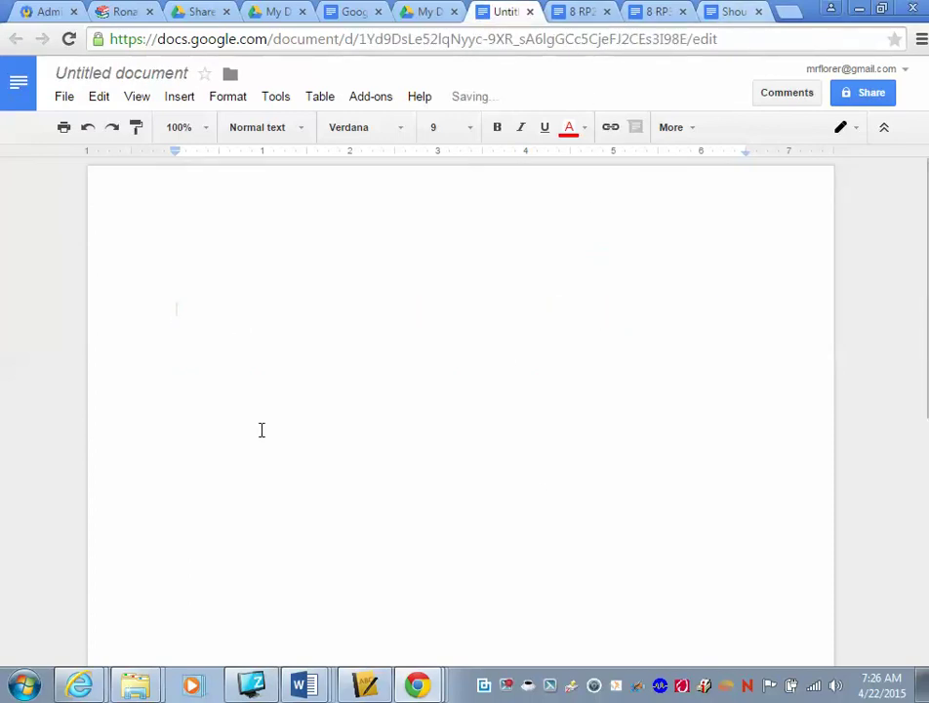
scroll(262, 429, down, 5)
click(573, 11)
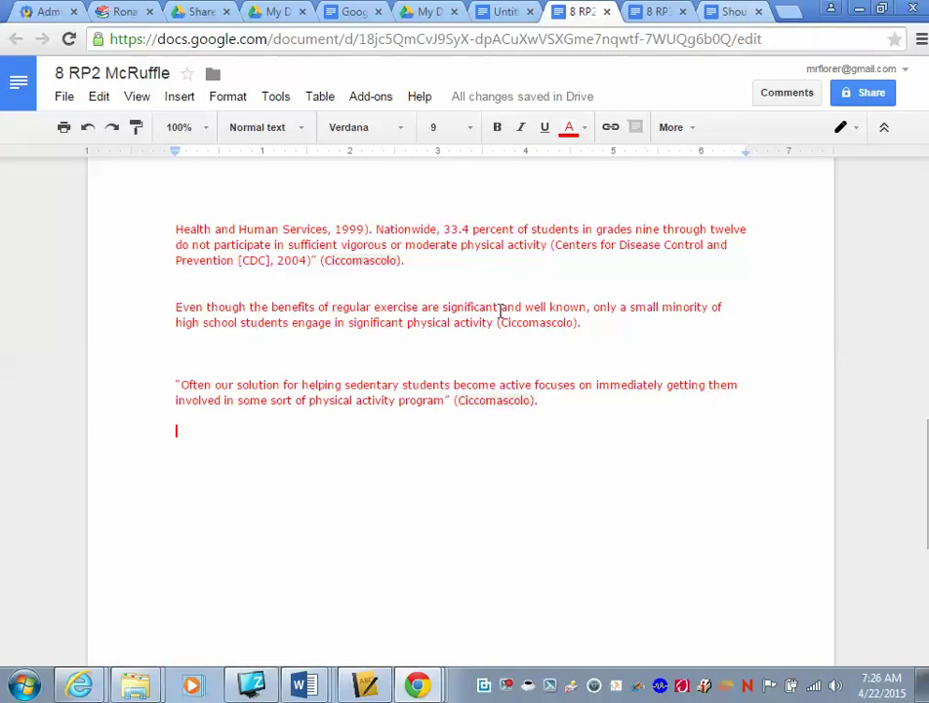
key(ctrl+v)
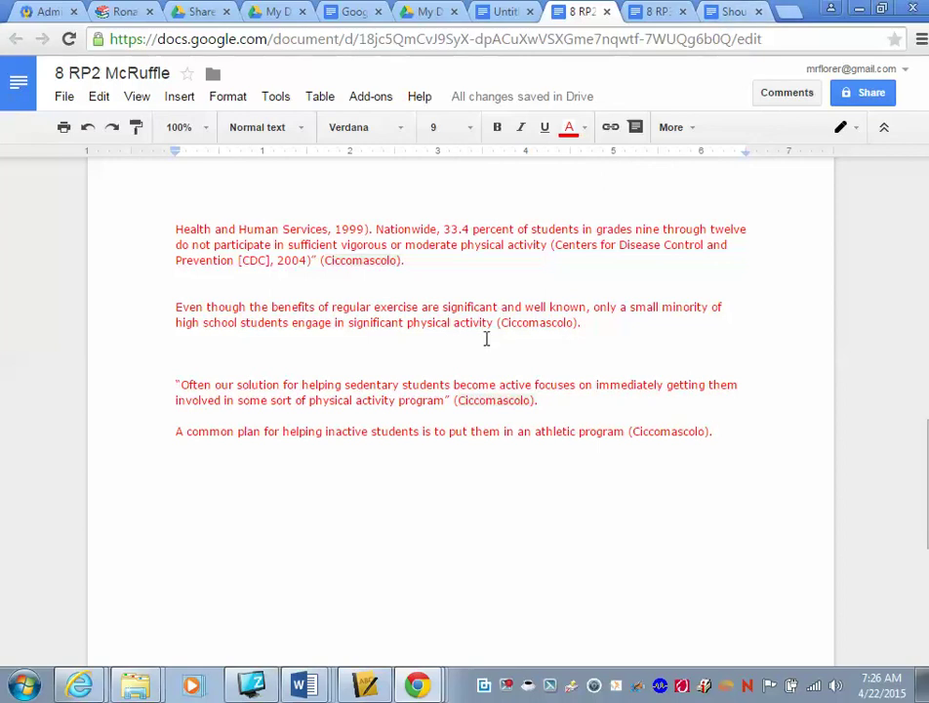
Step: Review the 8 RP2 document from beginning to end, checking that each quotation is followed by its paraphrase
scroll(651, 437, up, 9)
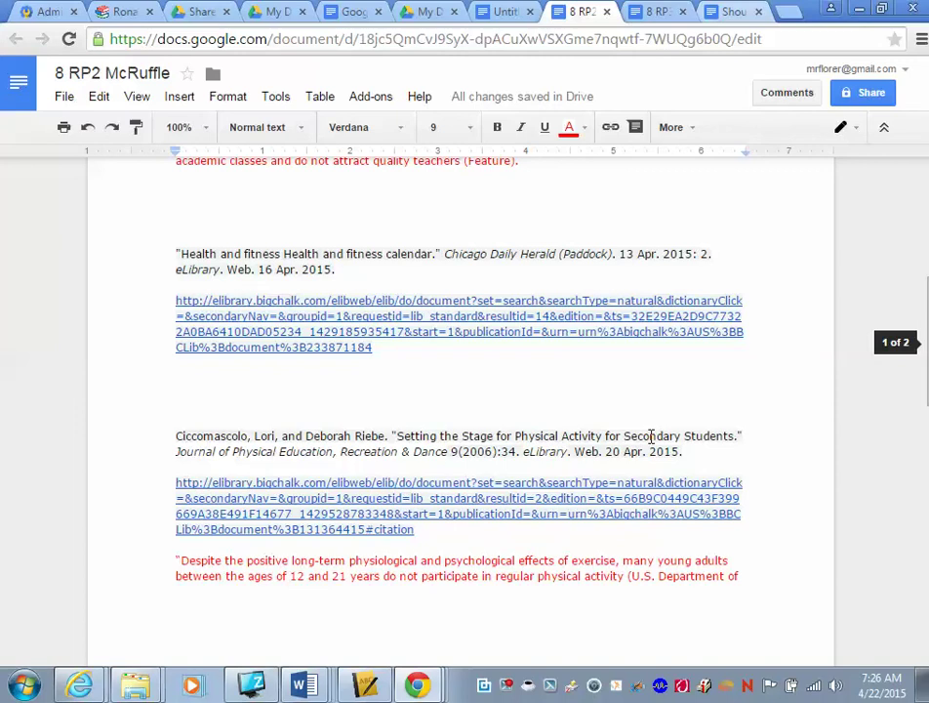
scroll(645, 436, up, 4)
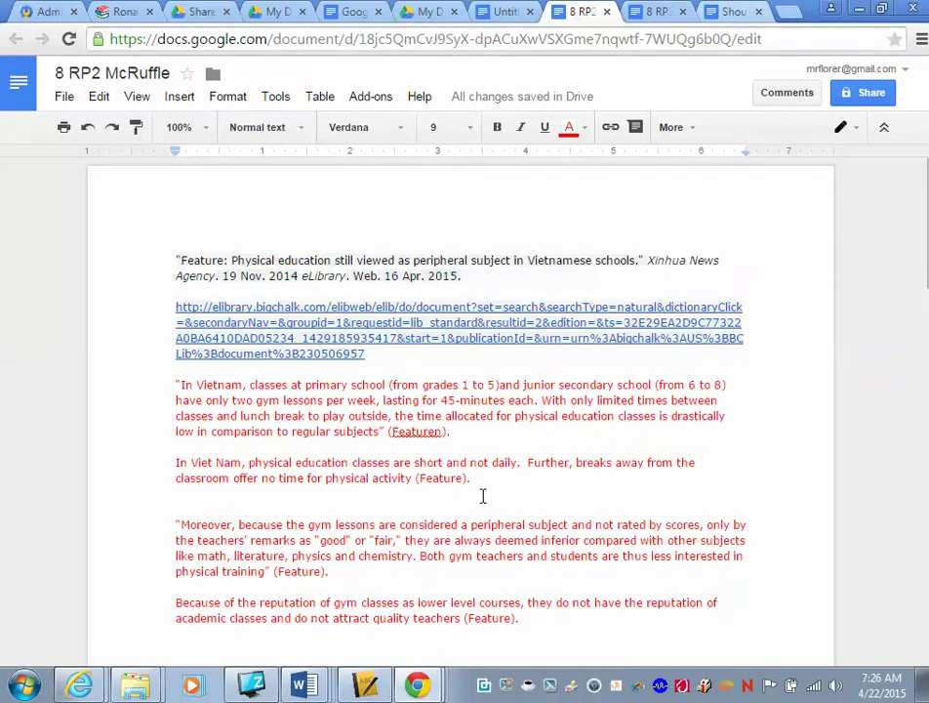
scroll(441, 424, down, 2)
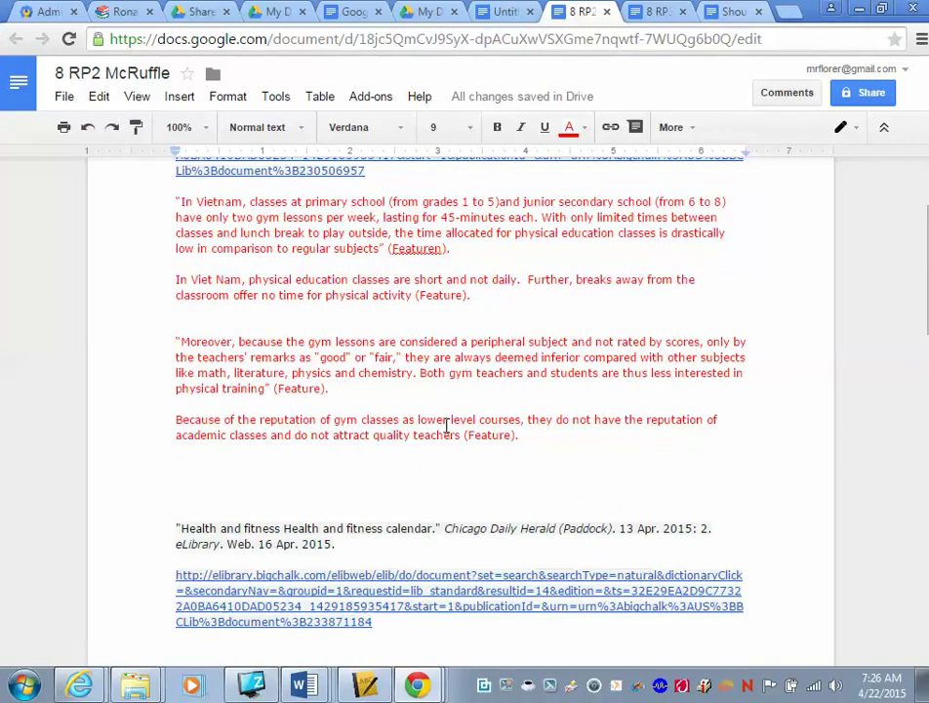
scroll(441, 429, down, 15)
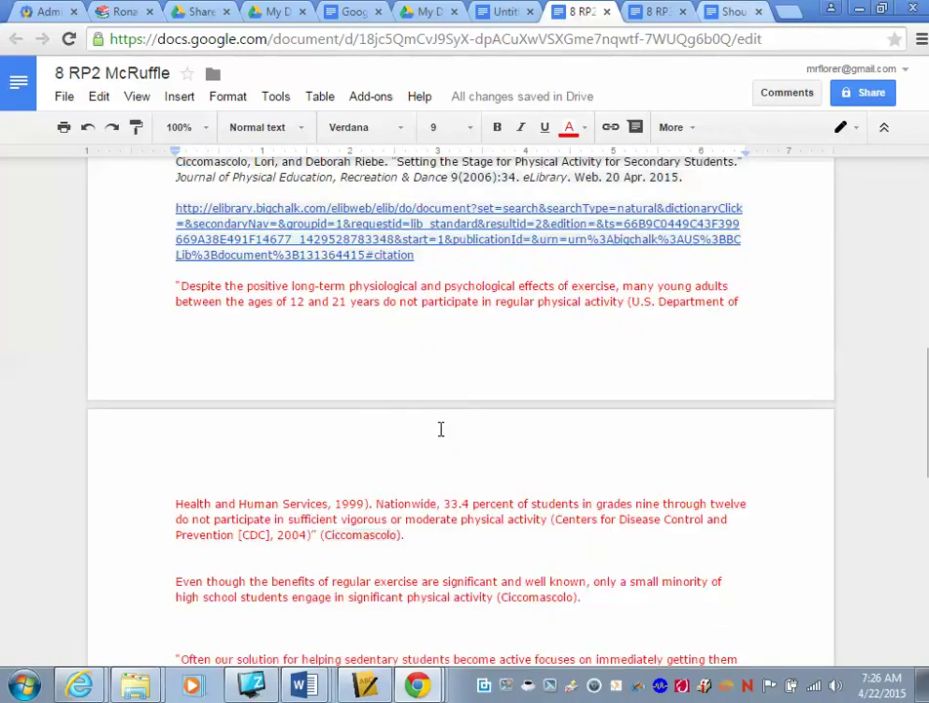
scroll(440, 429, down, 3)
scroll(441, 429, up, 18)
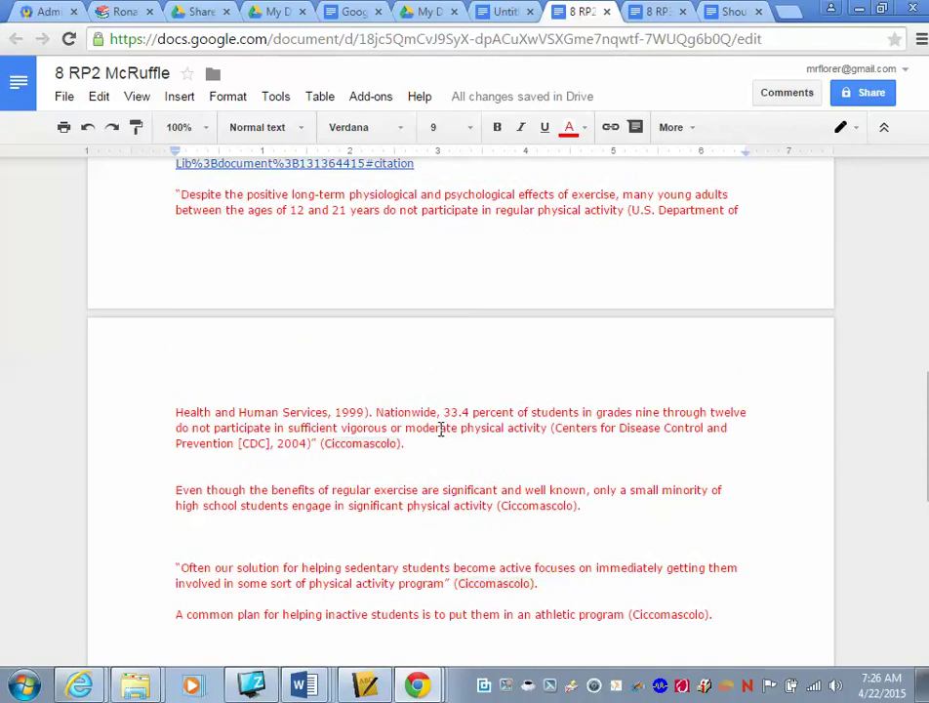